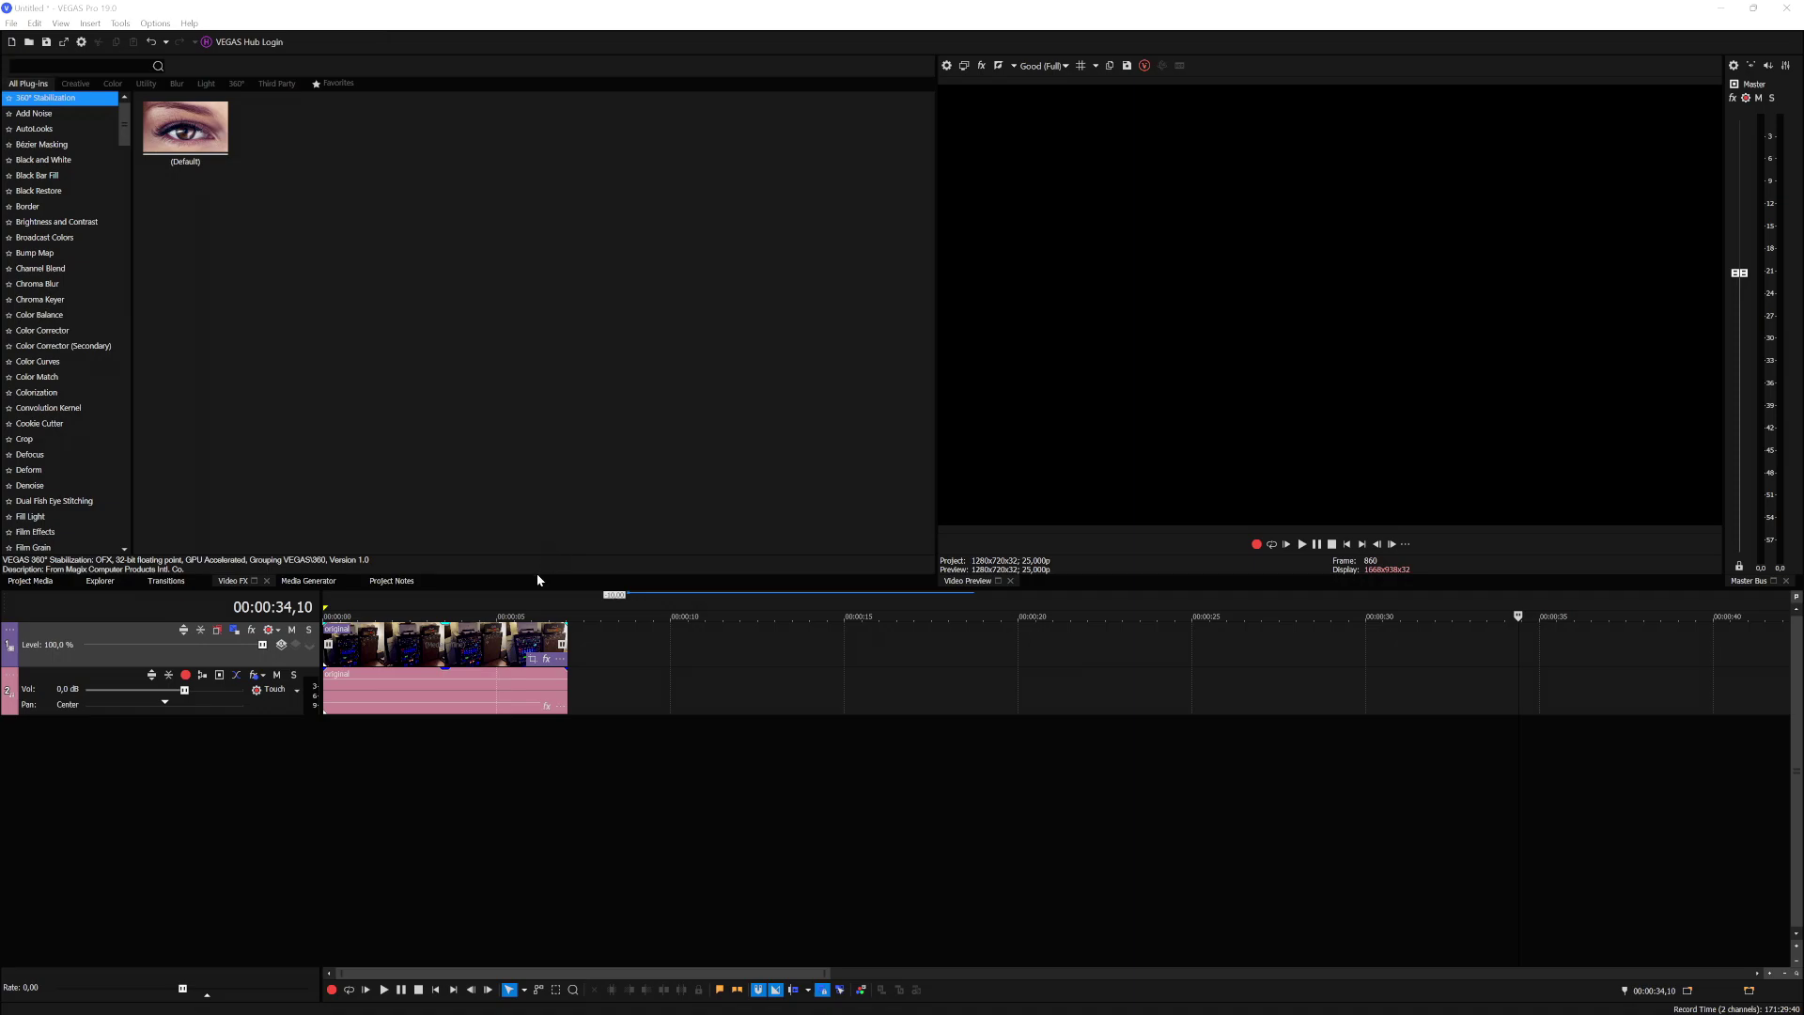
Return the cursor to 00:00:00,00 so the first phone clip's opening frame shows.
{"action": "scroll", "coordinate": [480, 649], "scroll_direction": "down", "scroll_amount": 4}
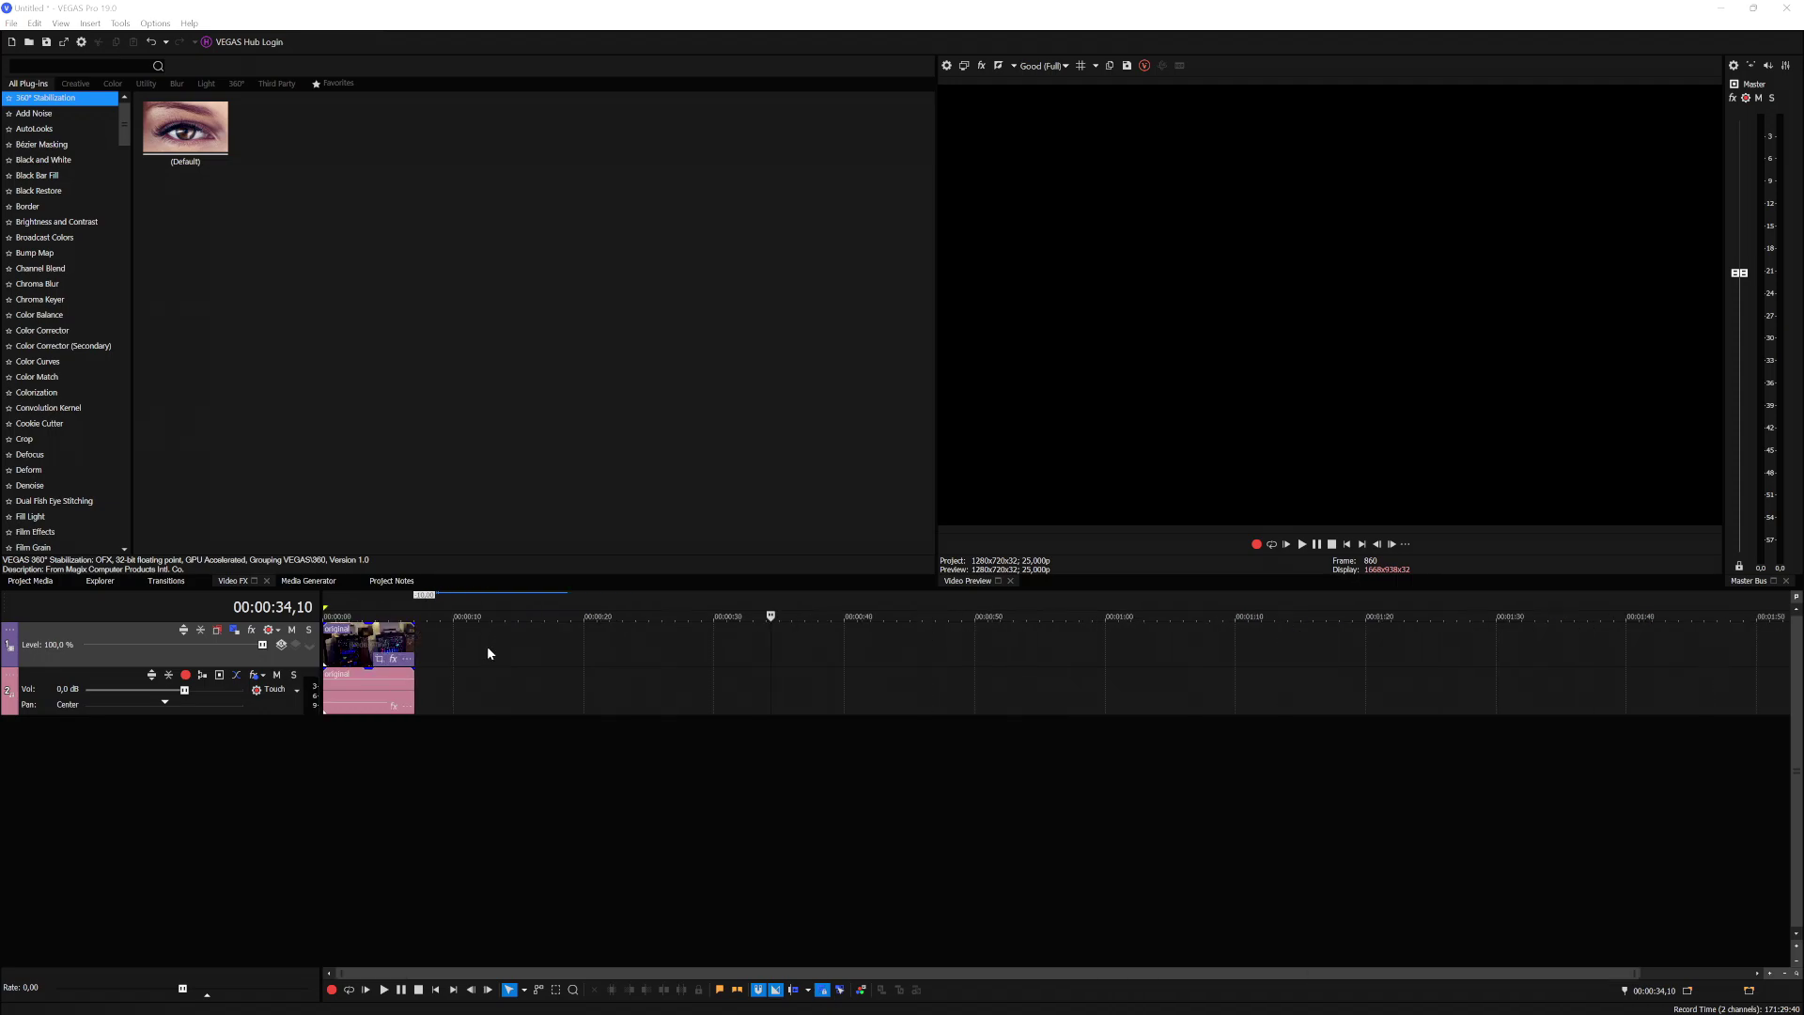
{"action": "left_click", "coordinate": [1350, 545]}
{"action": "scroll", "coordinate": [489, 662], "scroll_direction": "up", "scroll_amount": 8}
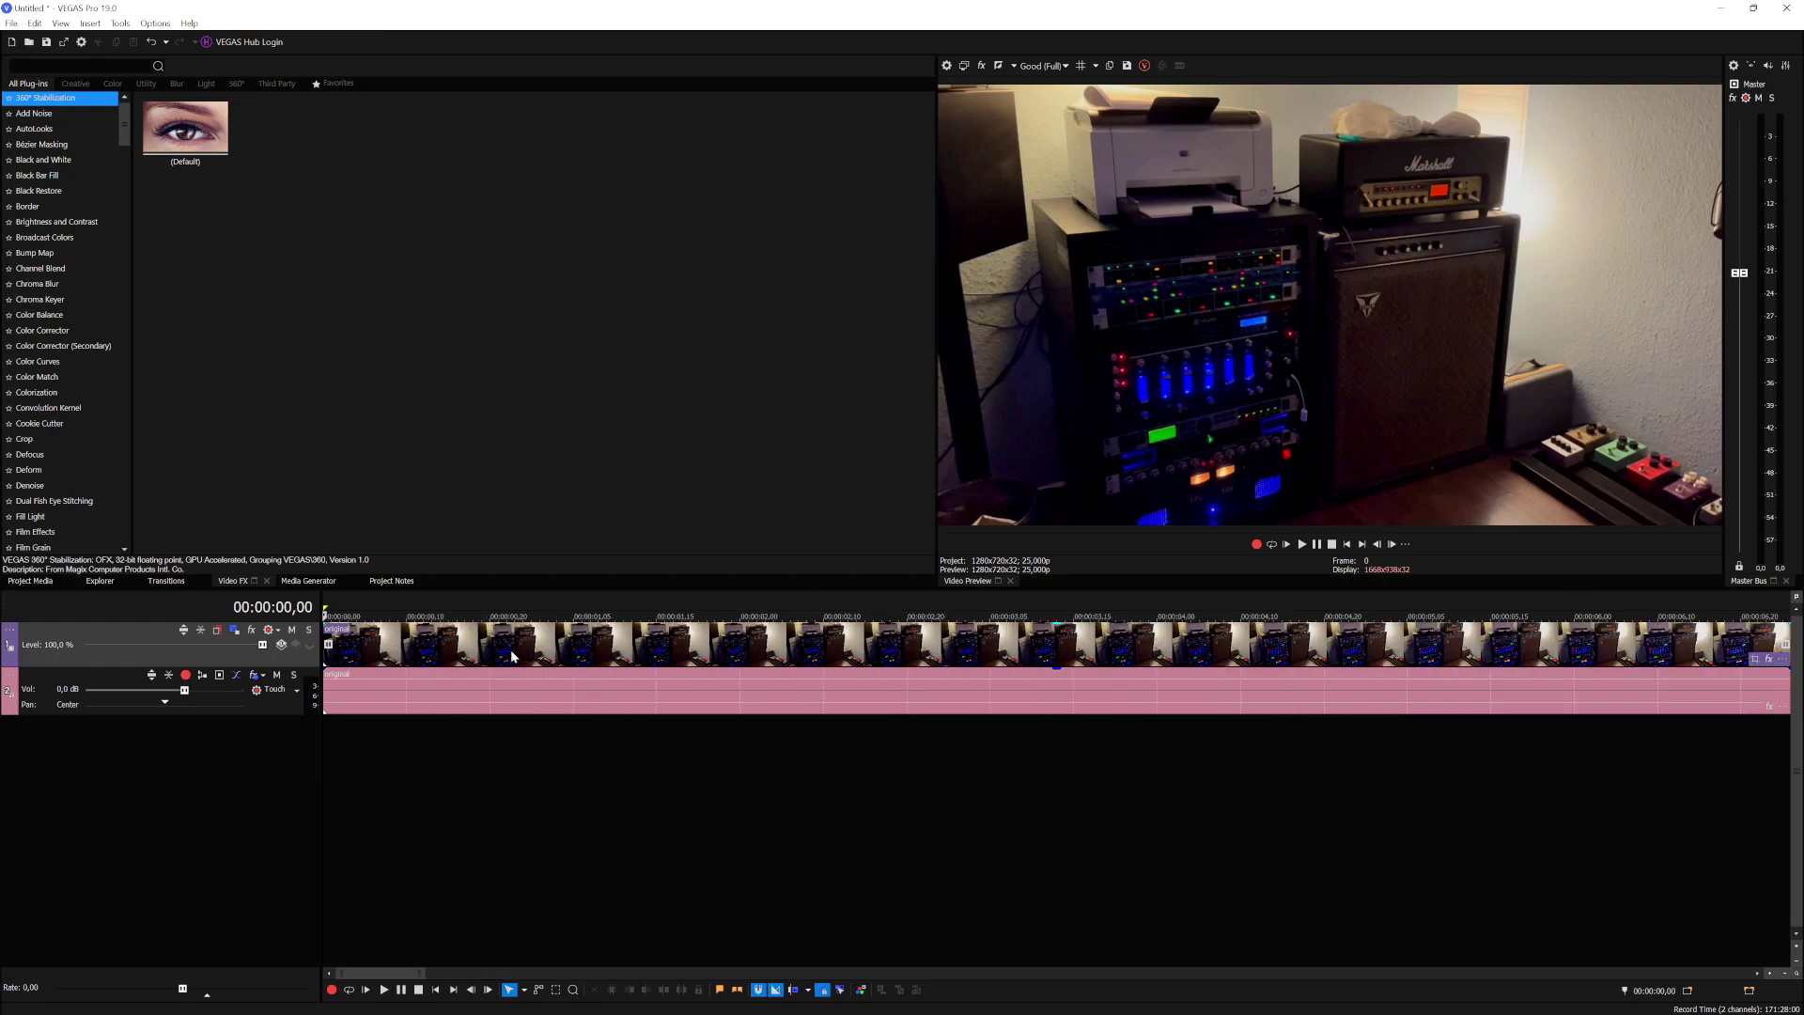
{"action": "scroll", "coordinate": [537, 667], "scroll_direction": "down", "scroll_amount": 2}
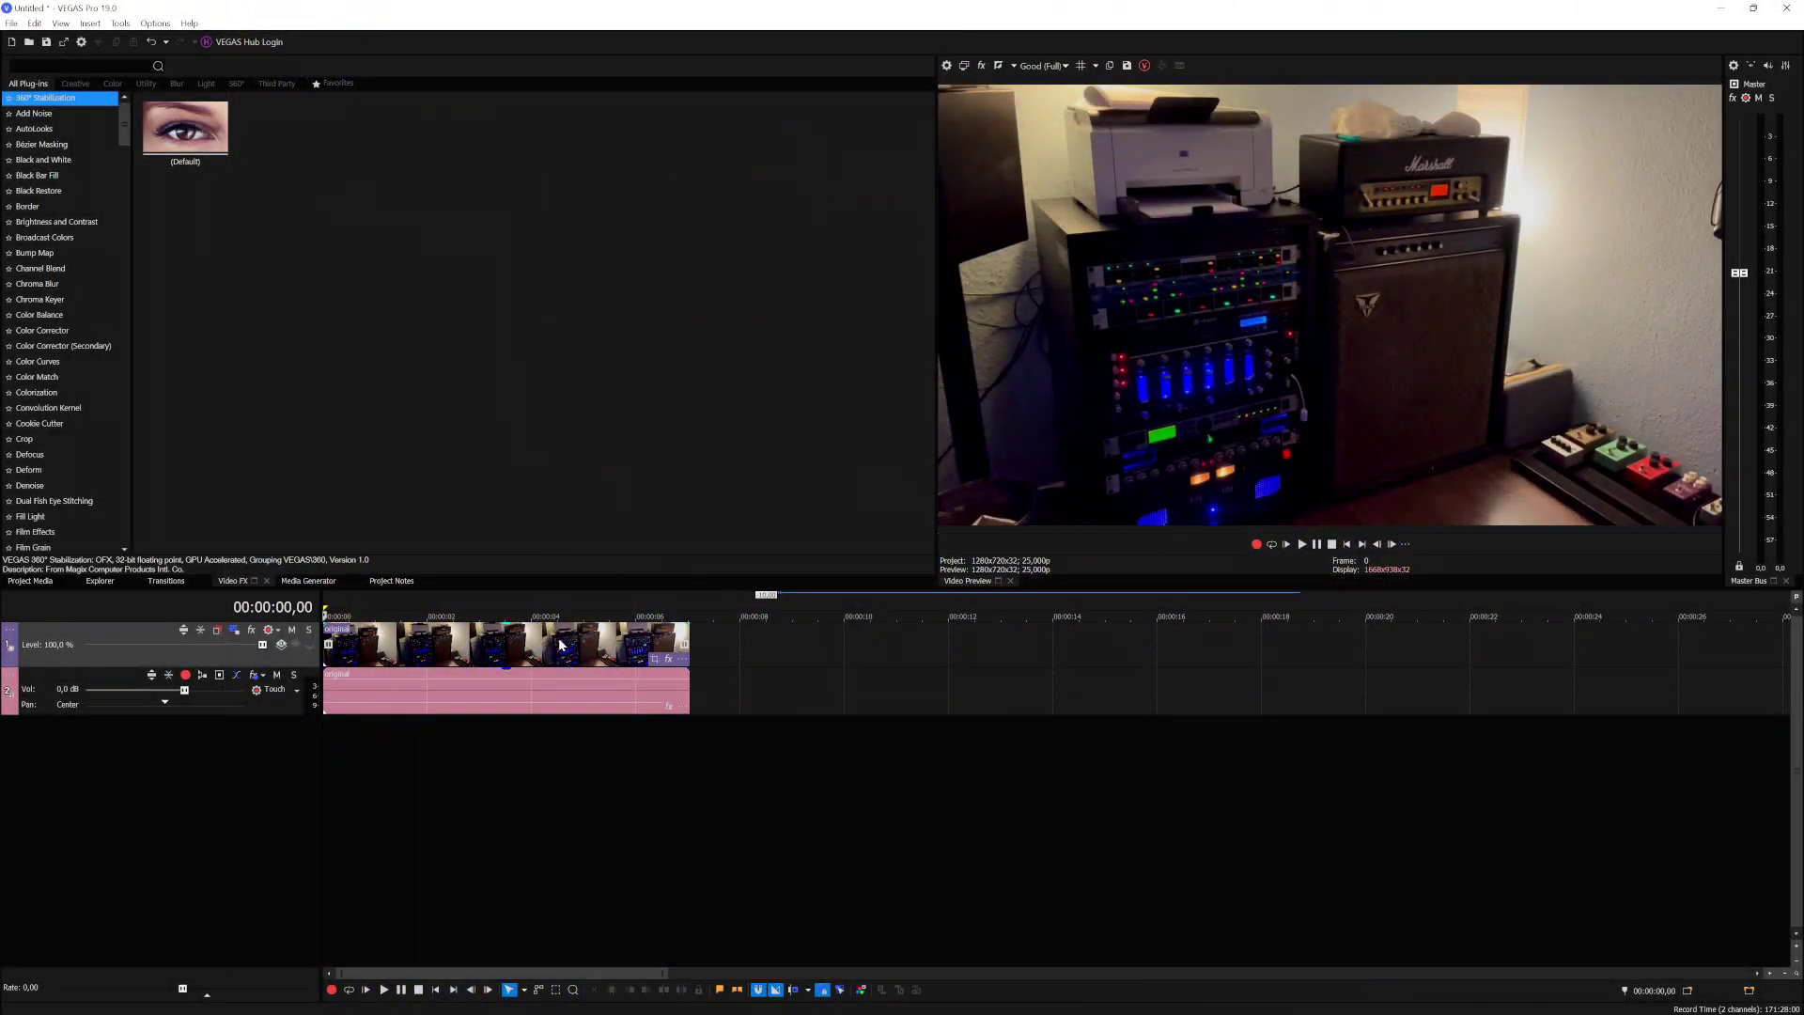
Turn the phone clip's audio track down to -Inf dB and play it back to confirm silence.
{"action": "scroll", "coordinate": [526, 652], "scroll_direction": "up", "scroll_amount": 3}
{"action": "left_click", "coordinate": [406, 641]}
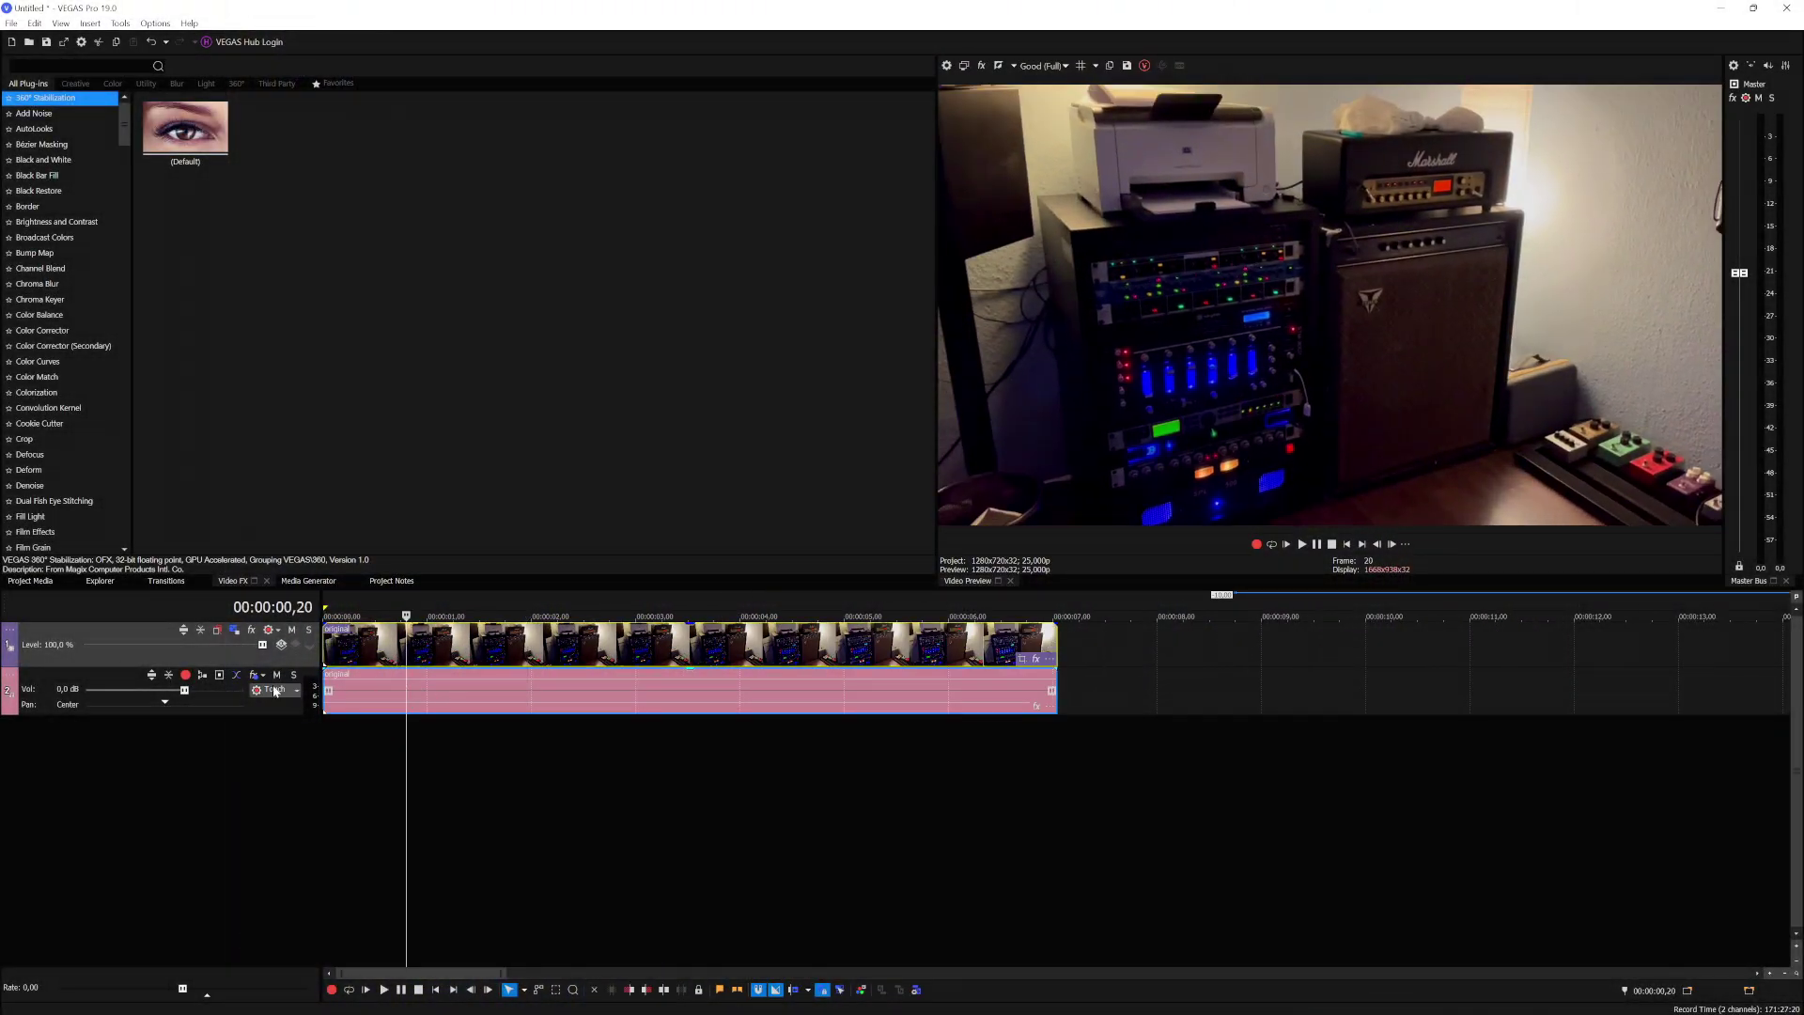
{"action": "left_click_drag", "start_coordinate": [185, 693], "coordinate": [84, 691]}
{"action": "key", "text": "space"}
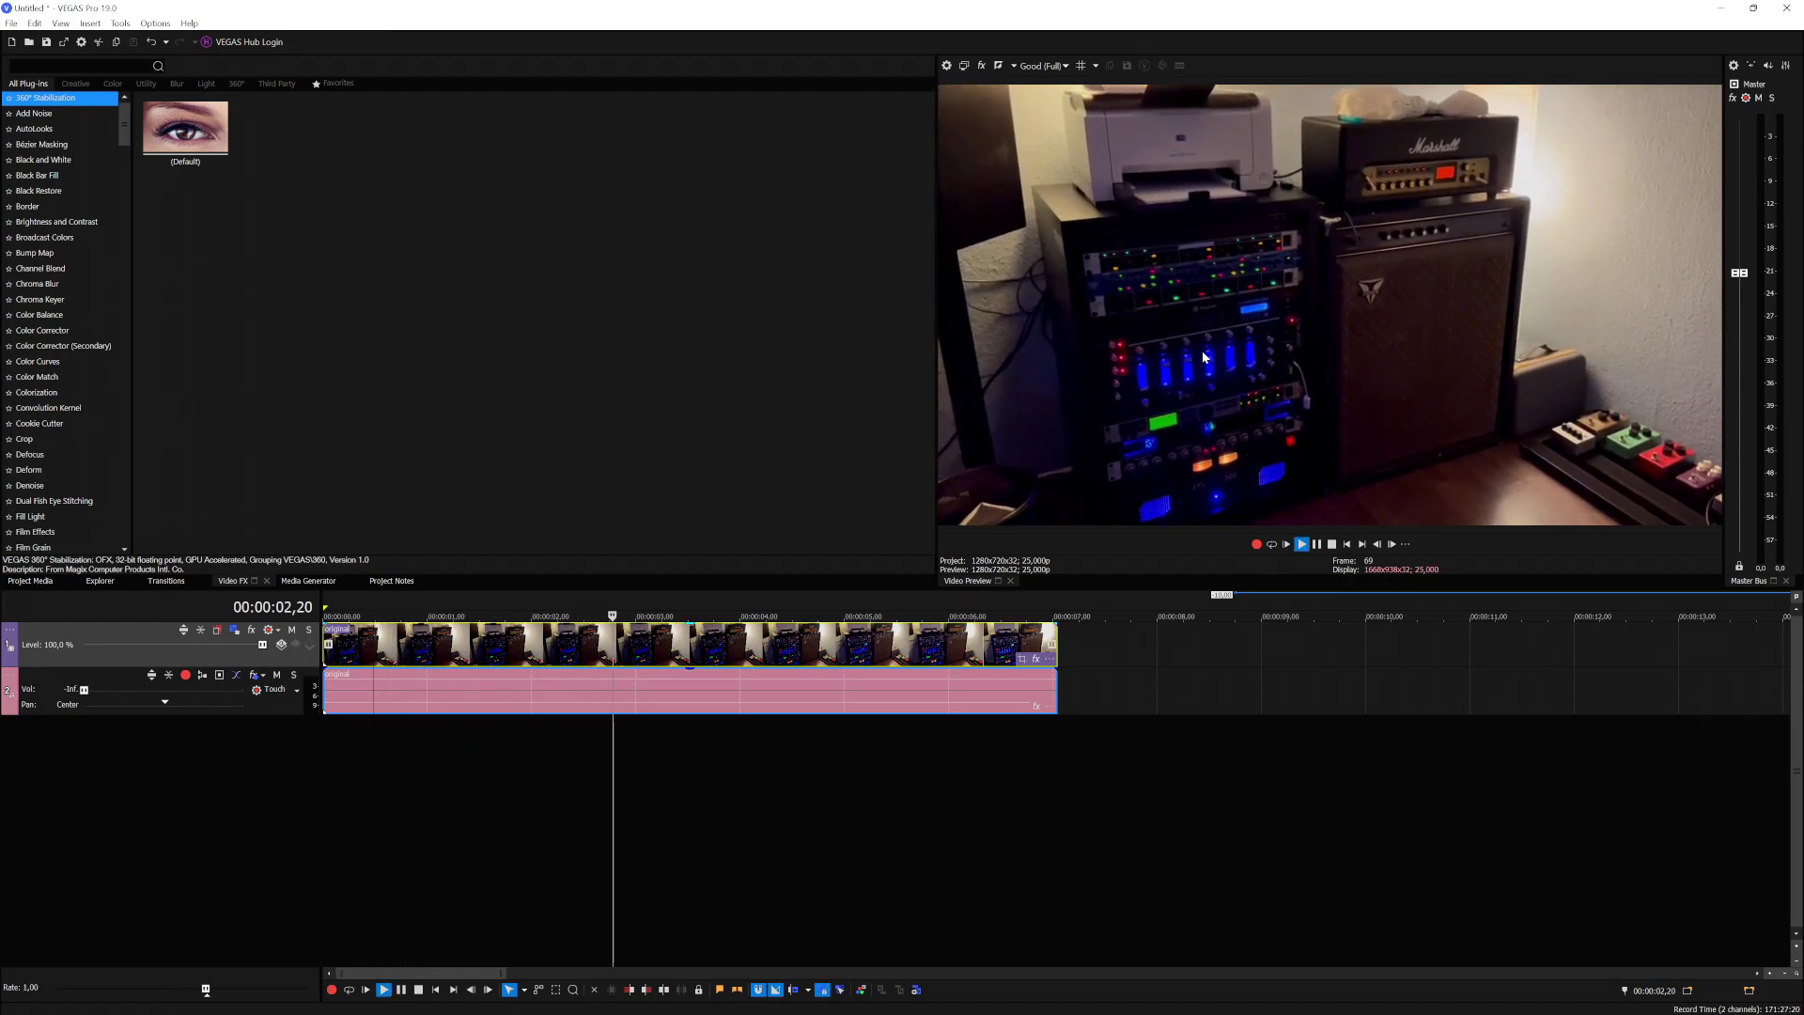
{"action": "key", "text": "space"}
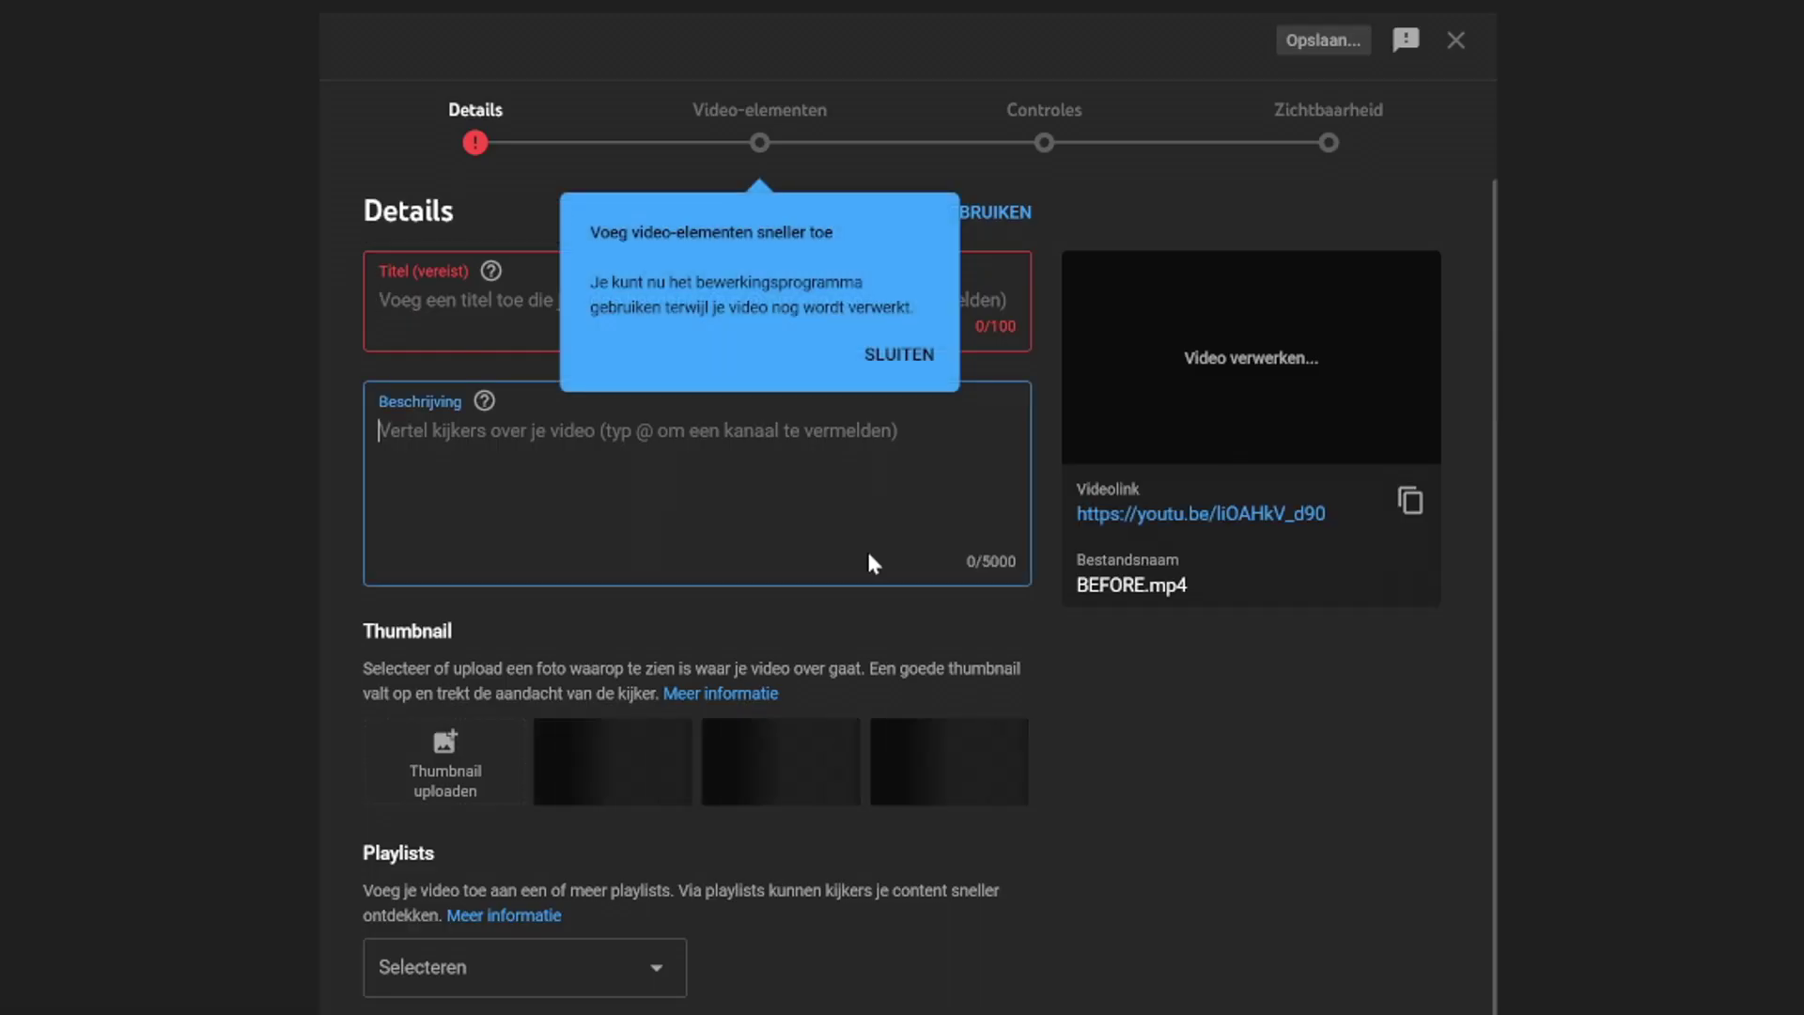
Dismiss the two upload tips and enter 'Title' as the video title.
{"action": "left_click", "coordinate": [901, 363]}
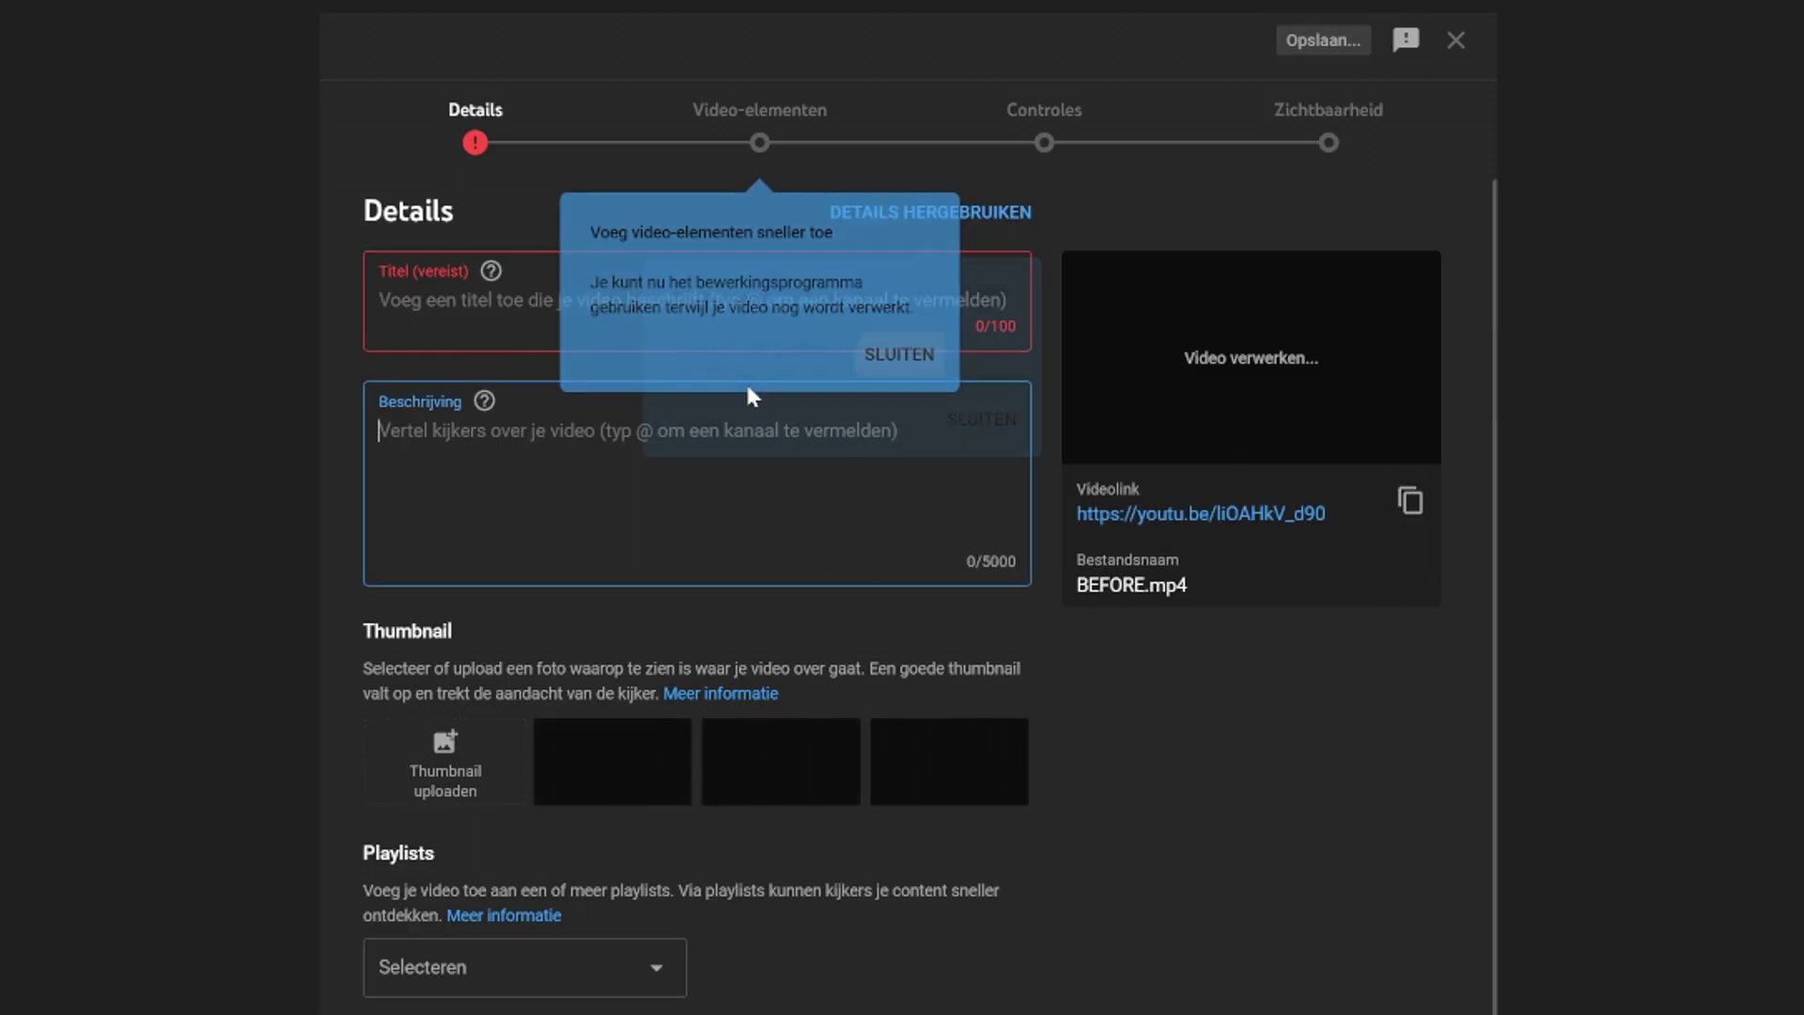
{"action": "left_click", "coordinate": [960, 410]}
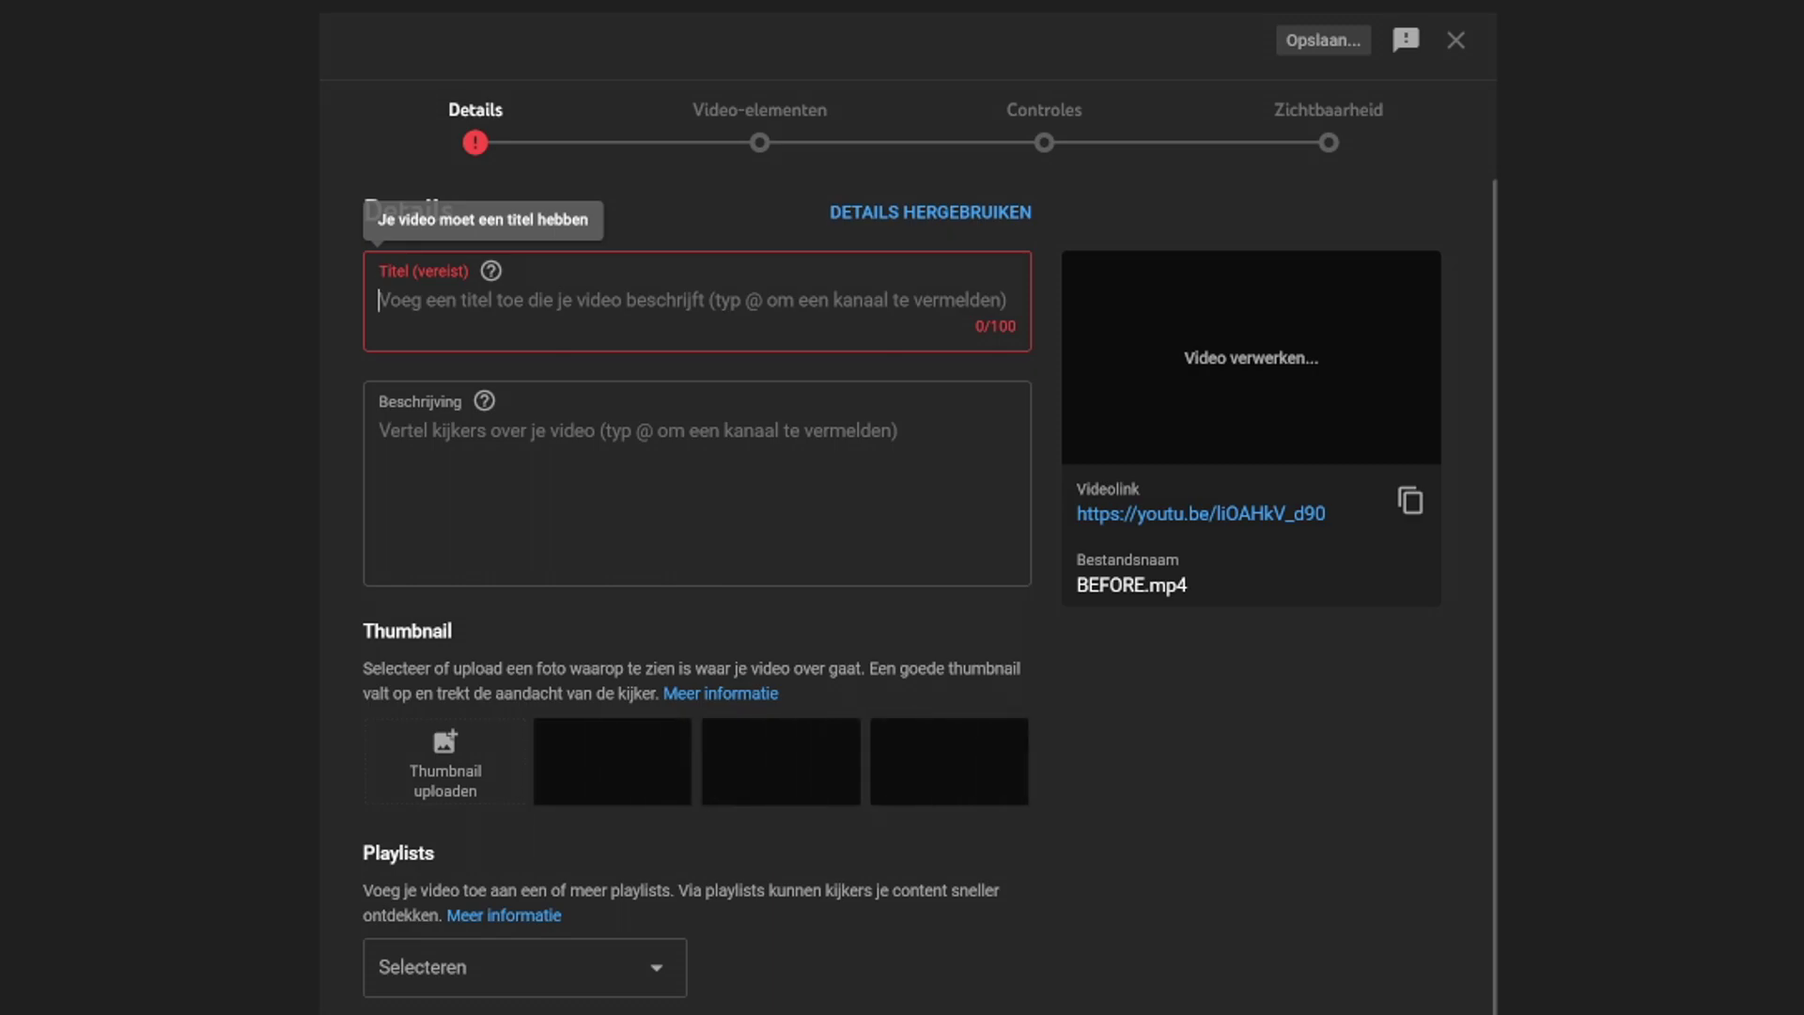
{"action": "type", "text": "Title"}
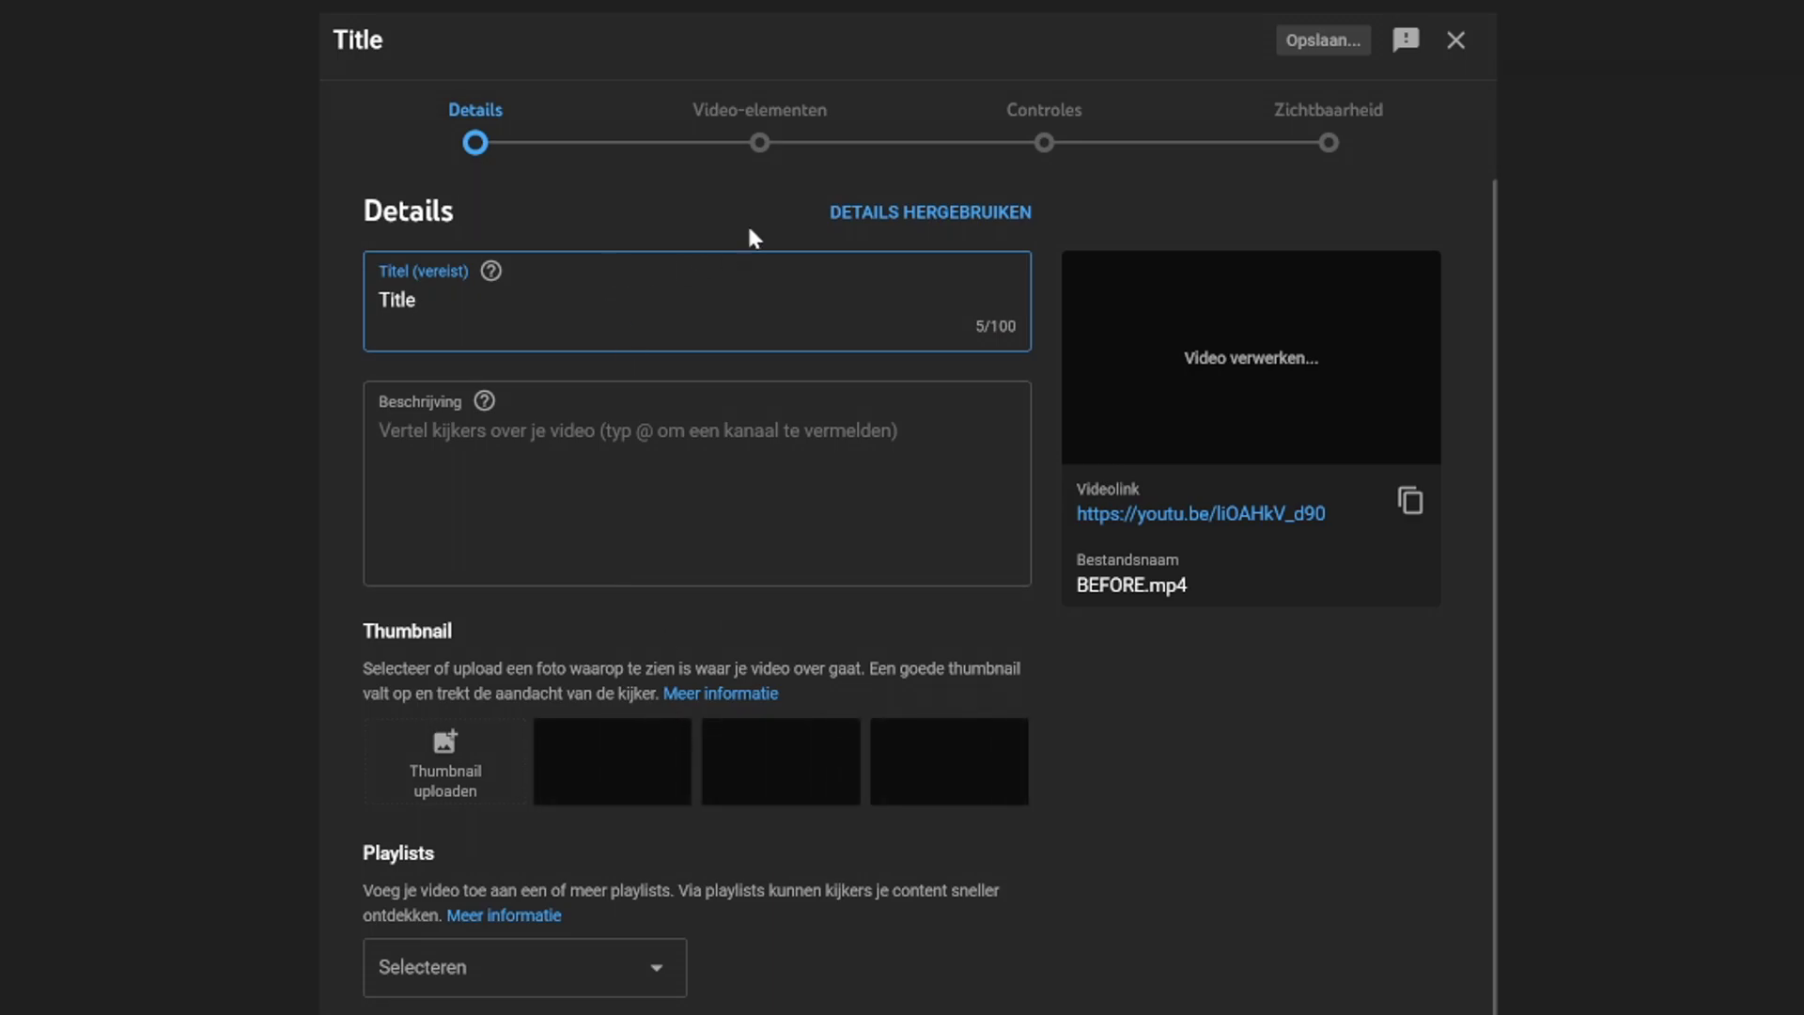
Skip ahead to the visibility step and set the video to Privé (private).
{"action": "left_click", "coordinate": [676, 172]}
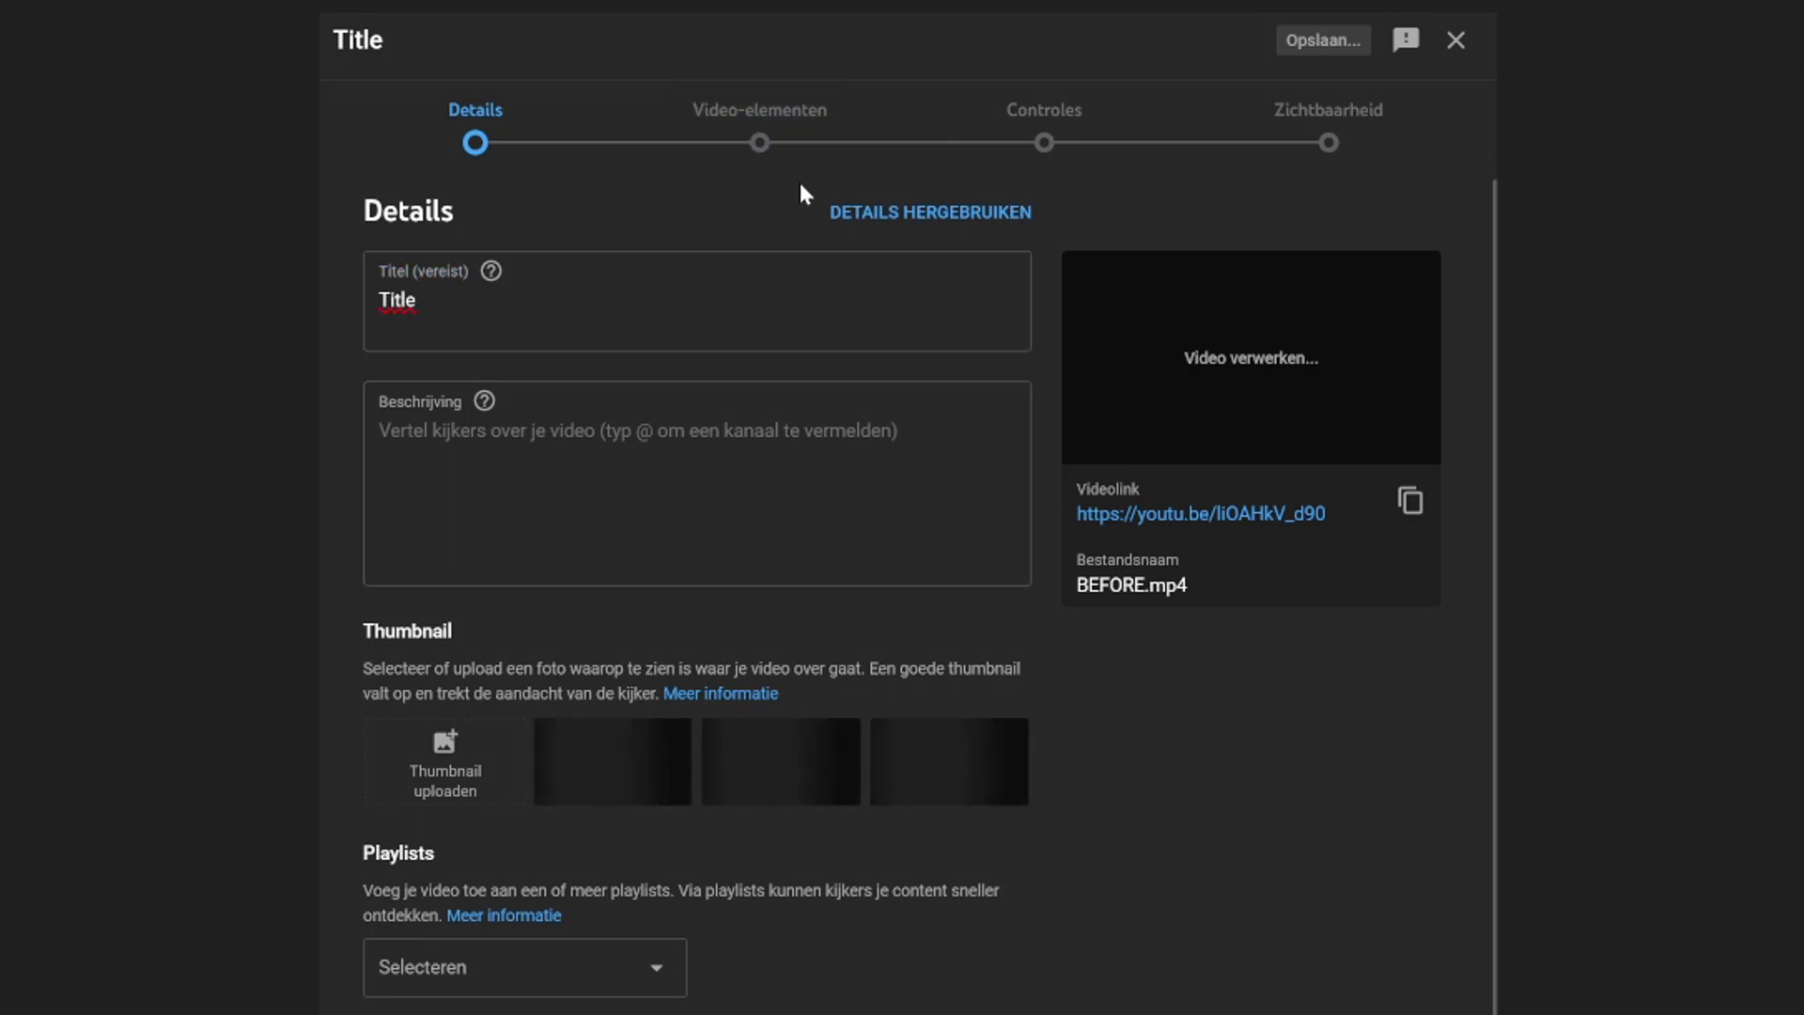
{"action": "left_click", "coordinate": [765, 151]}
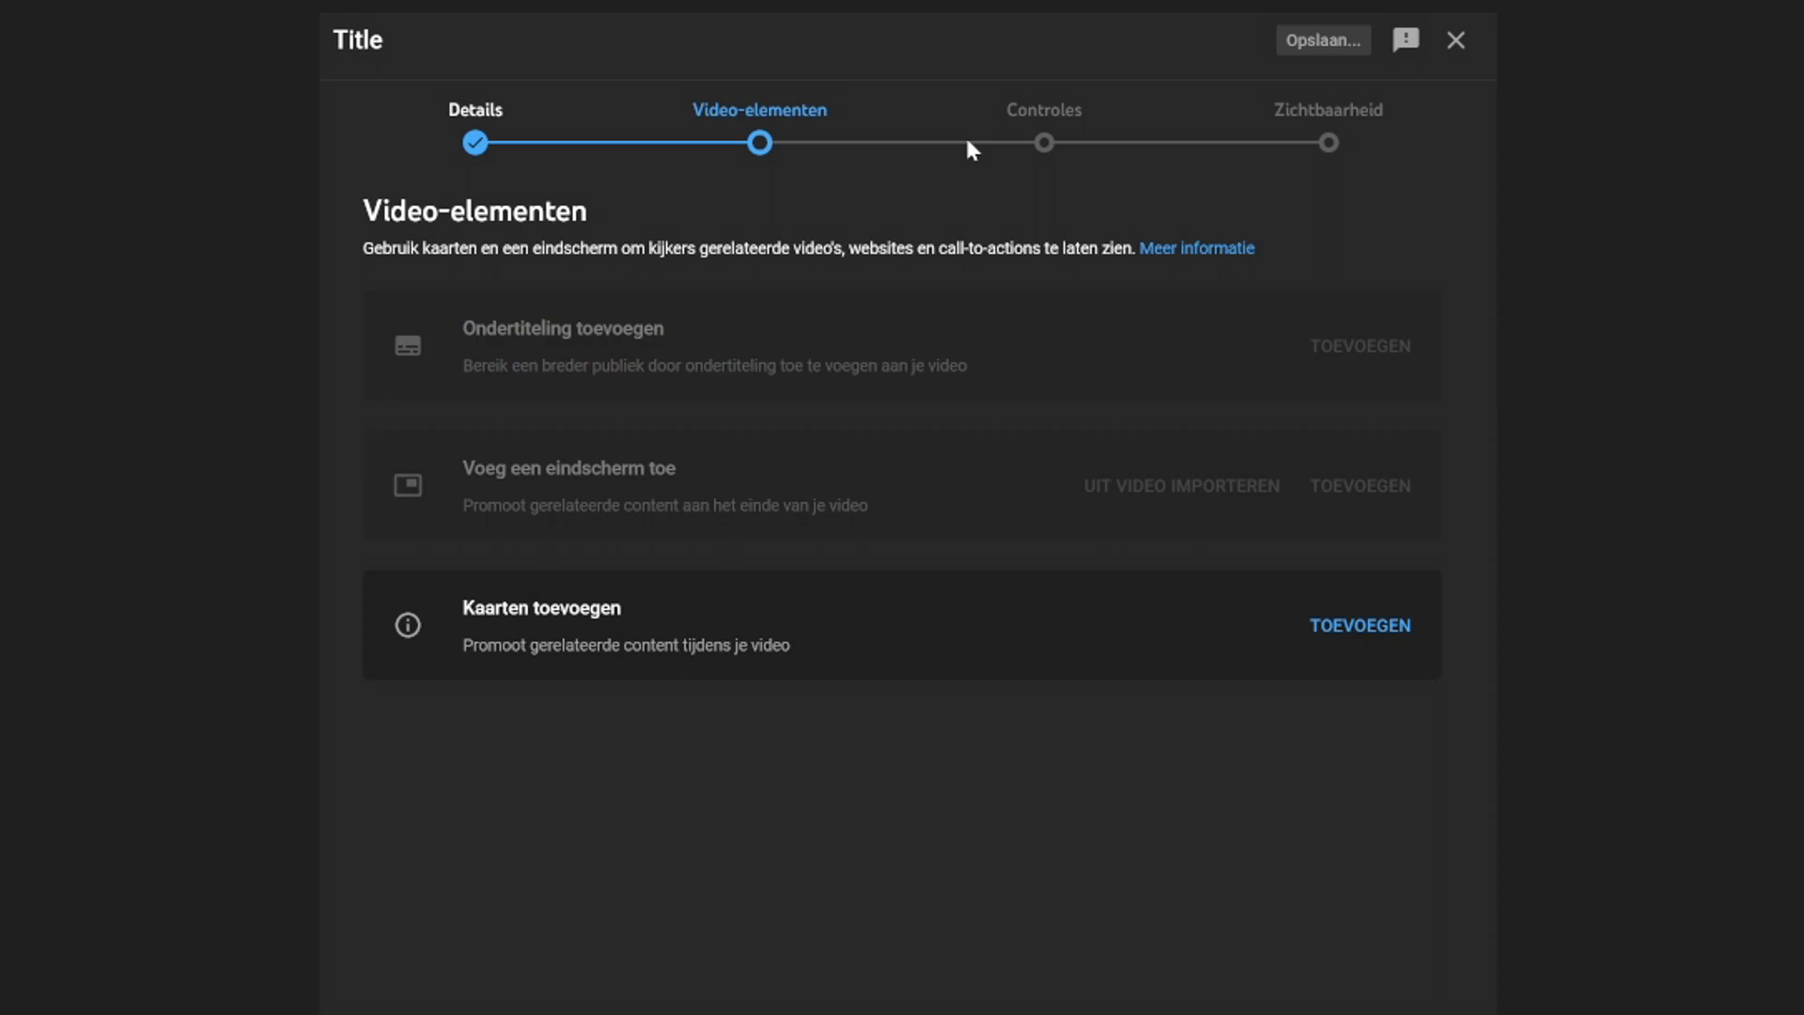
{"action": "left_click", "coordinate": [1044, 142]}
{"action": "left_click", "coordinate": [1329, 146]}
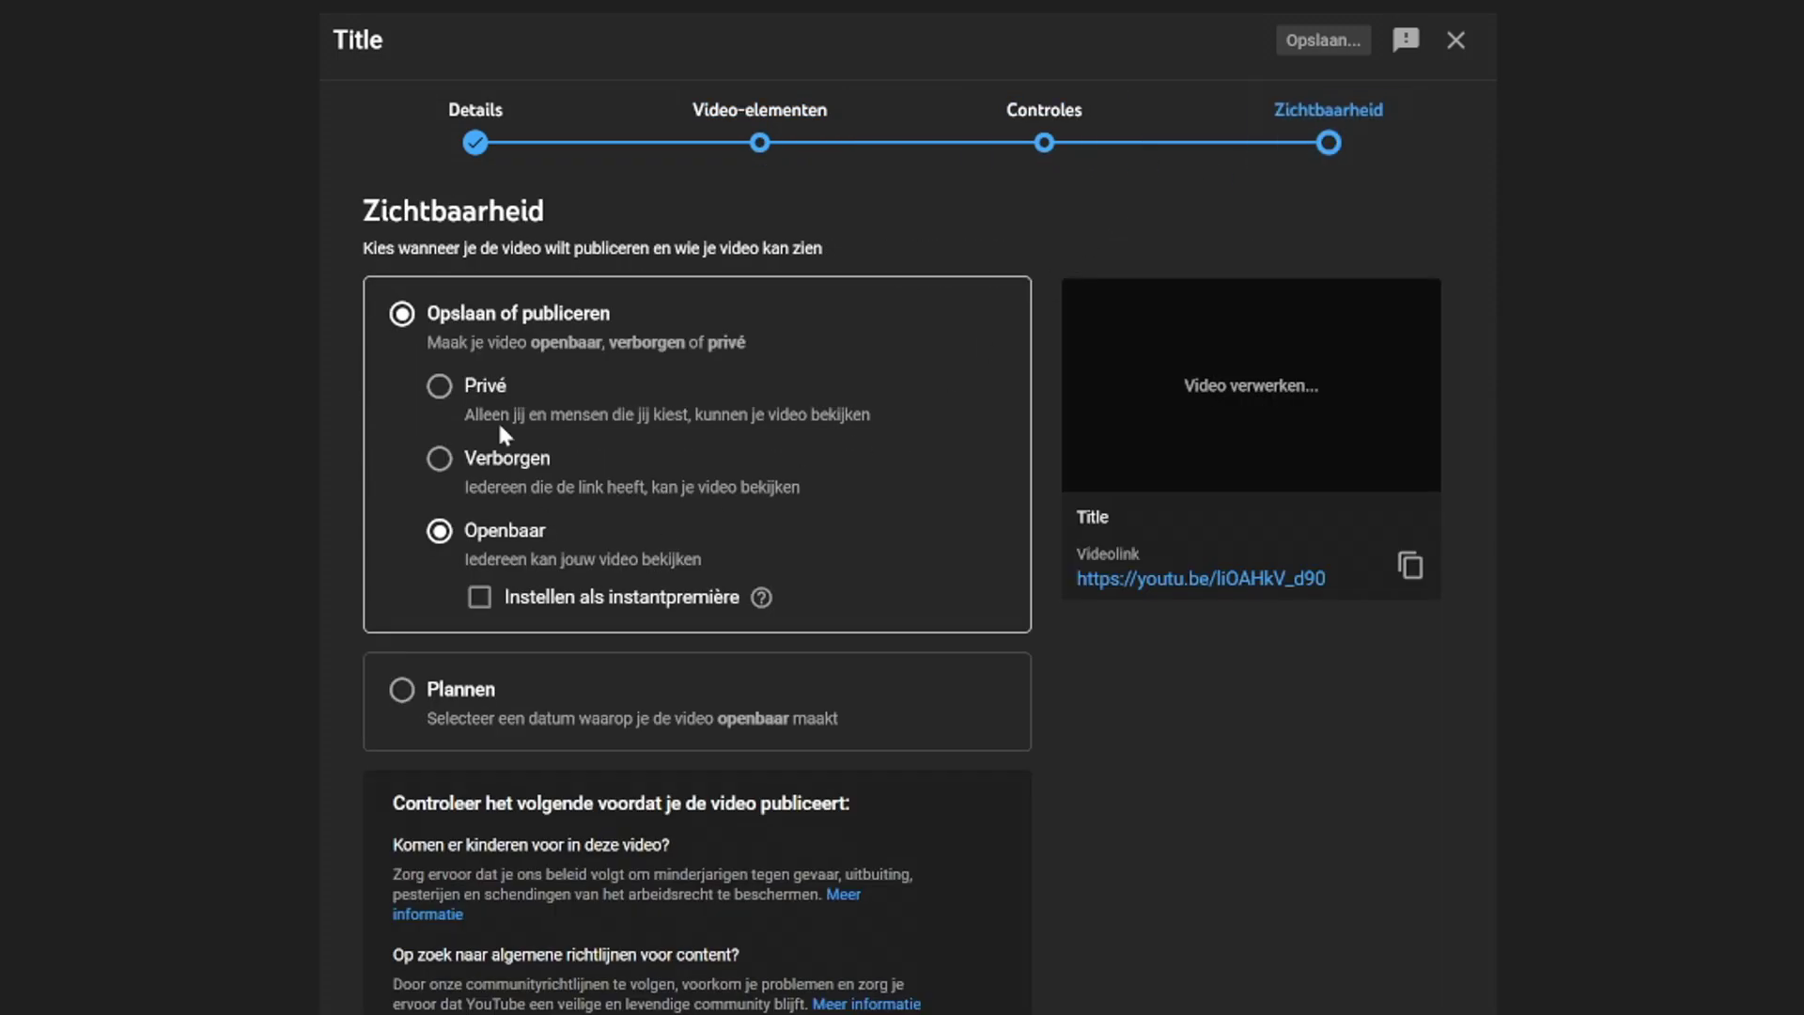
{"action": "left_click", "coordinate": [498, 393]}
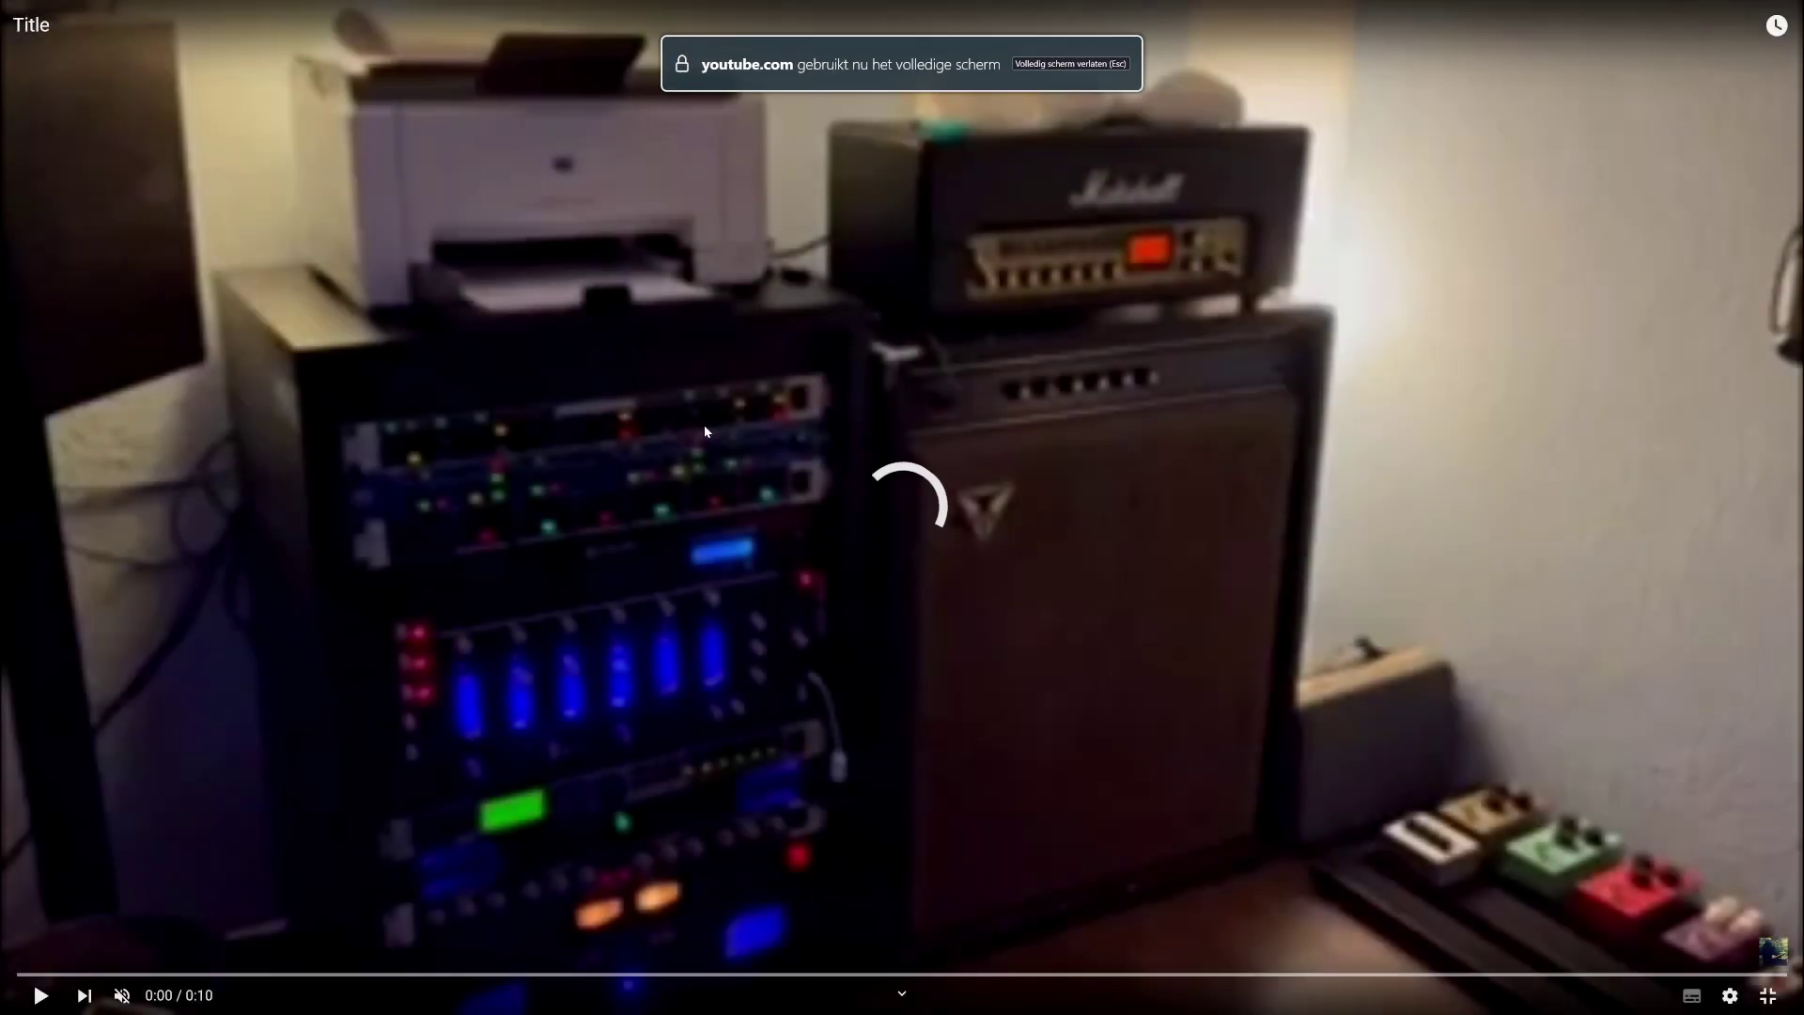
Start full-screen playback of the uploaded 'Title' video.
{"action": "left_click", "coordinate": [41, 995]}
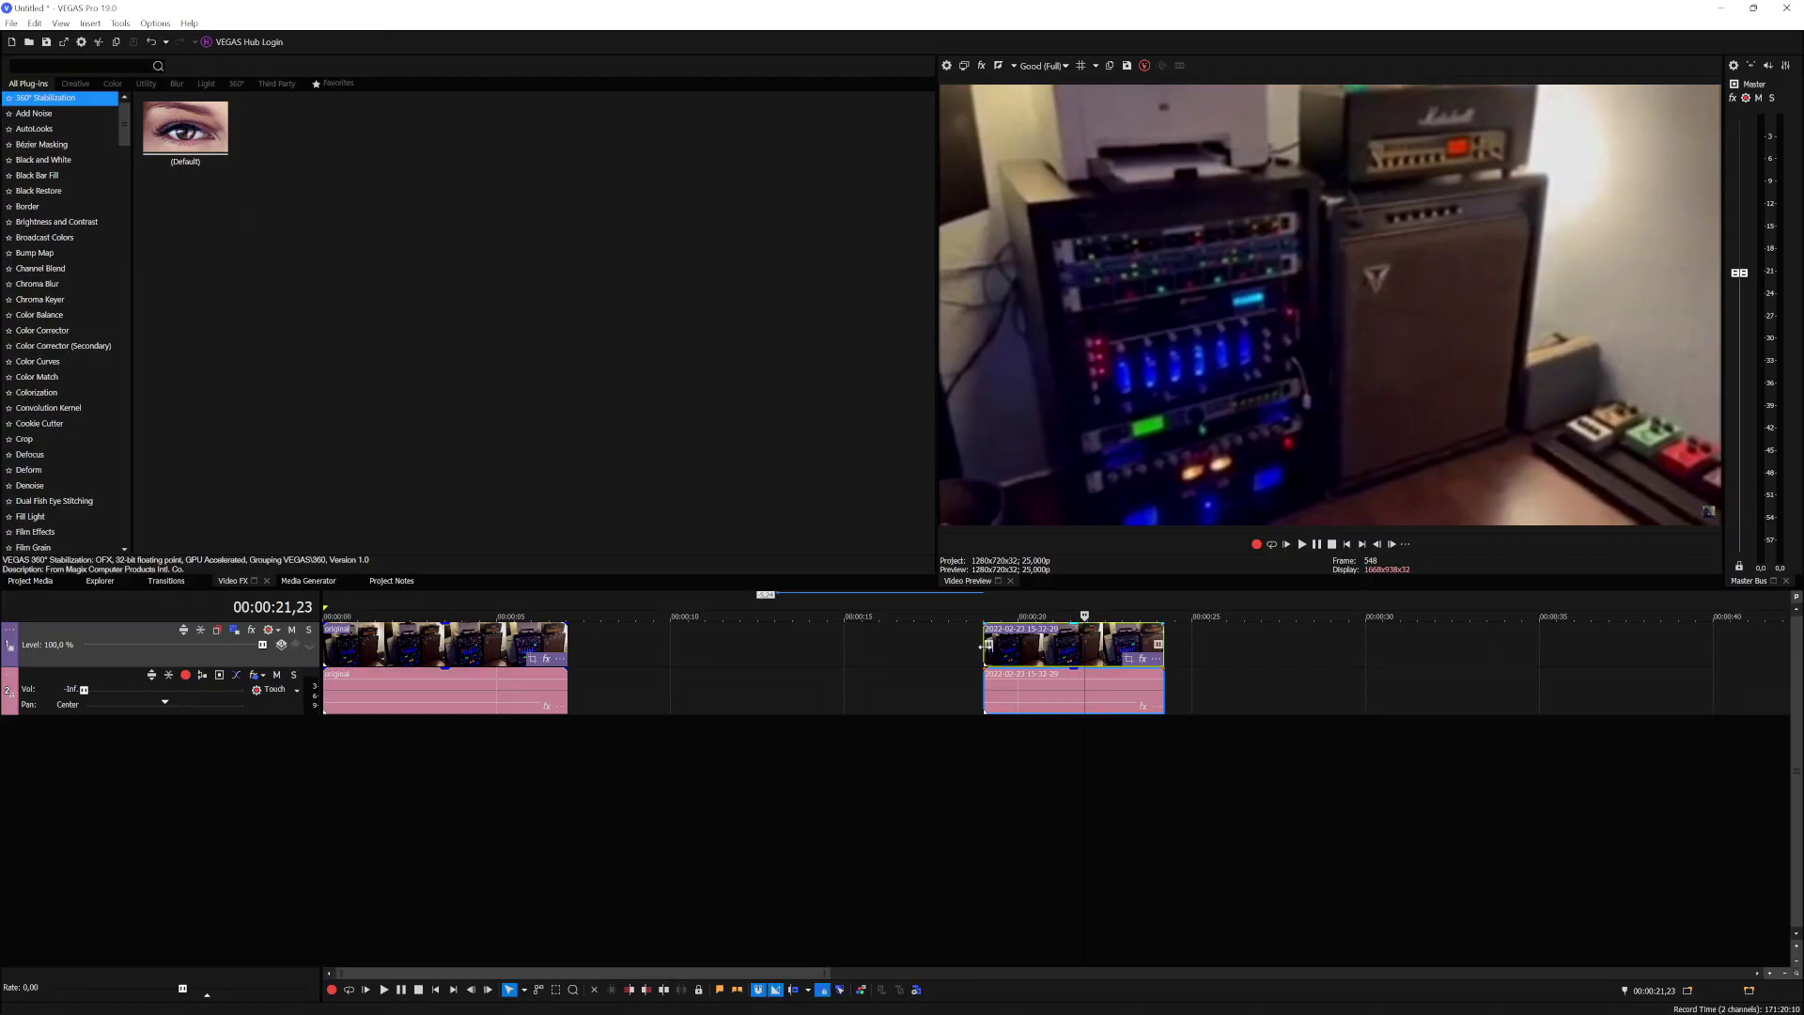
Park the cursor at the second clip's start and add VHS OVERLAY after the clips.
{"action": "left_click", "coordinate": [985, 645]}
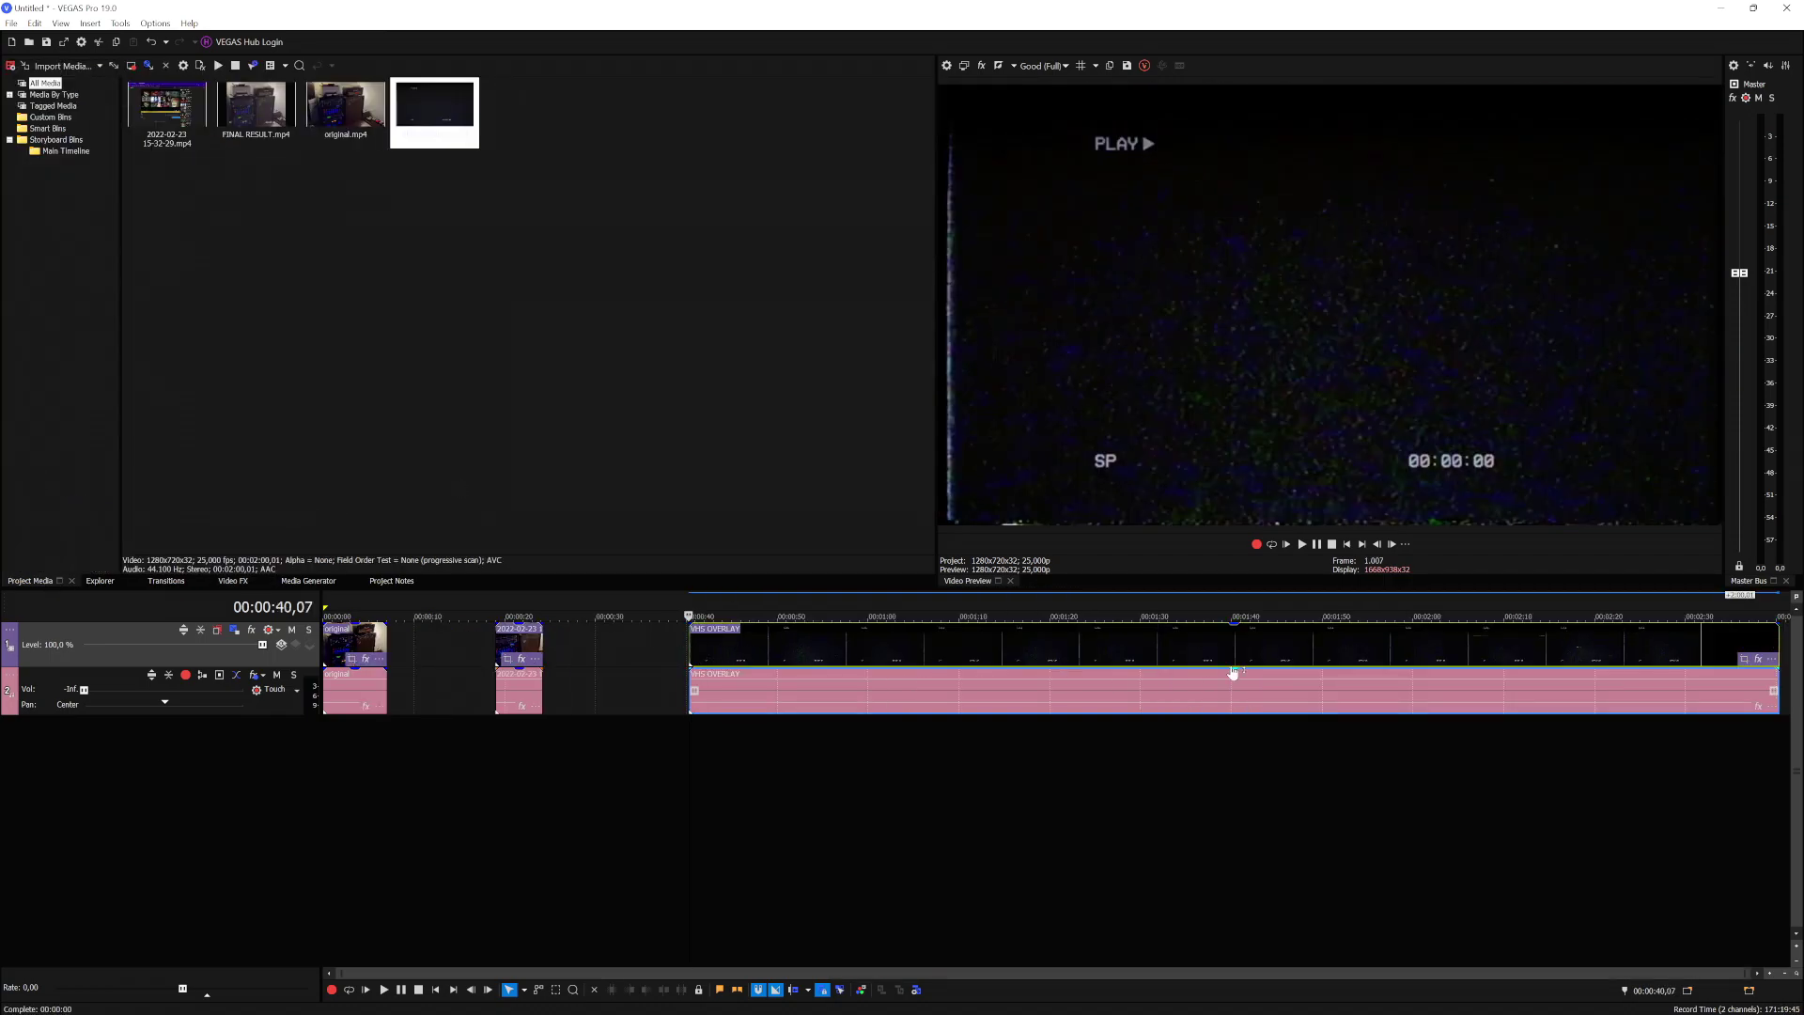
Trim the VHS OVERLAY clip's right edge far left, then park the cursor at 00:00:21,05.
{"action": "left_click_drag", "start_coordinate": [1777, 649], "coordinate": [854, 648]}
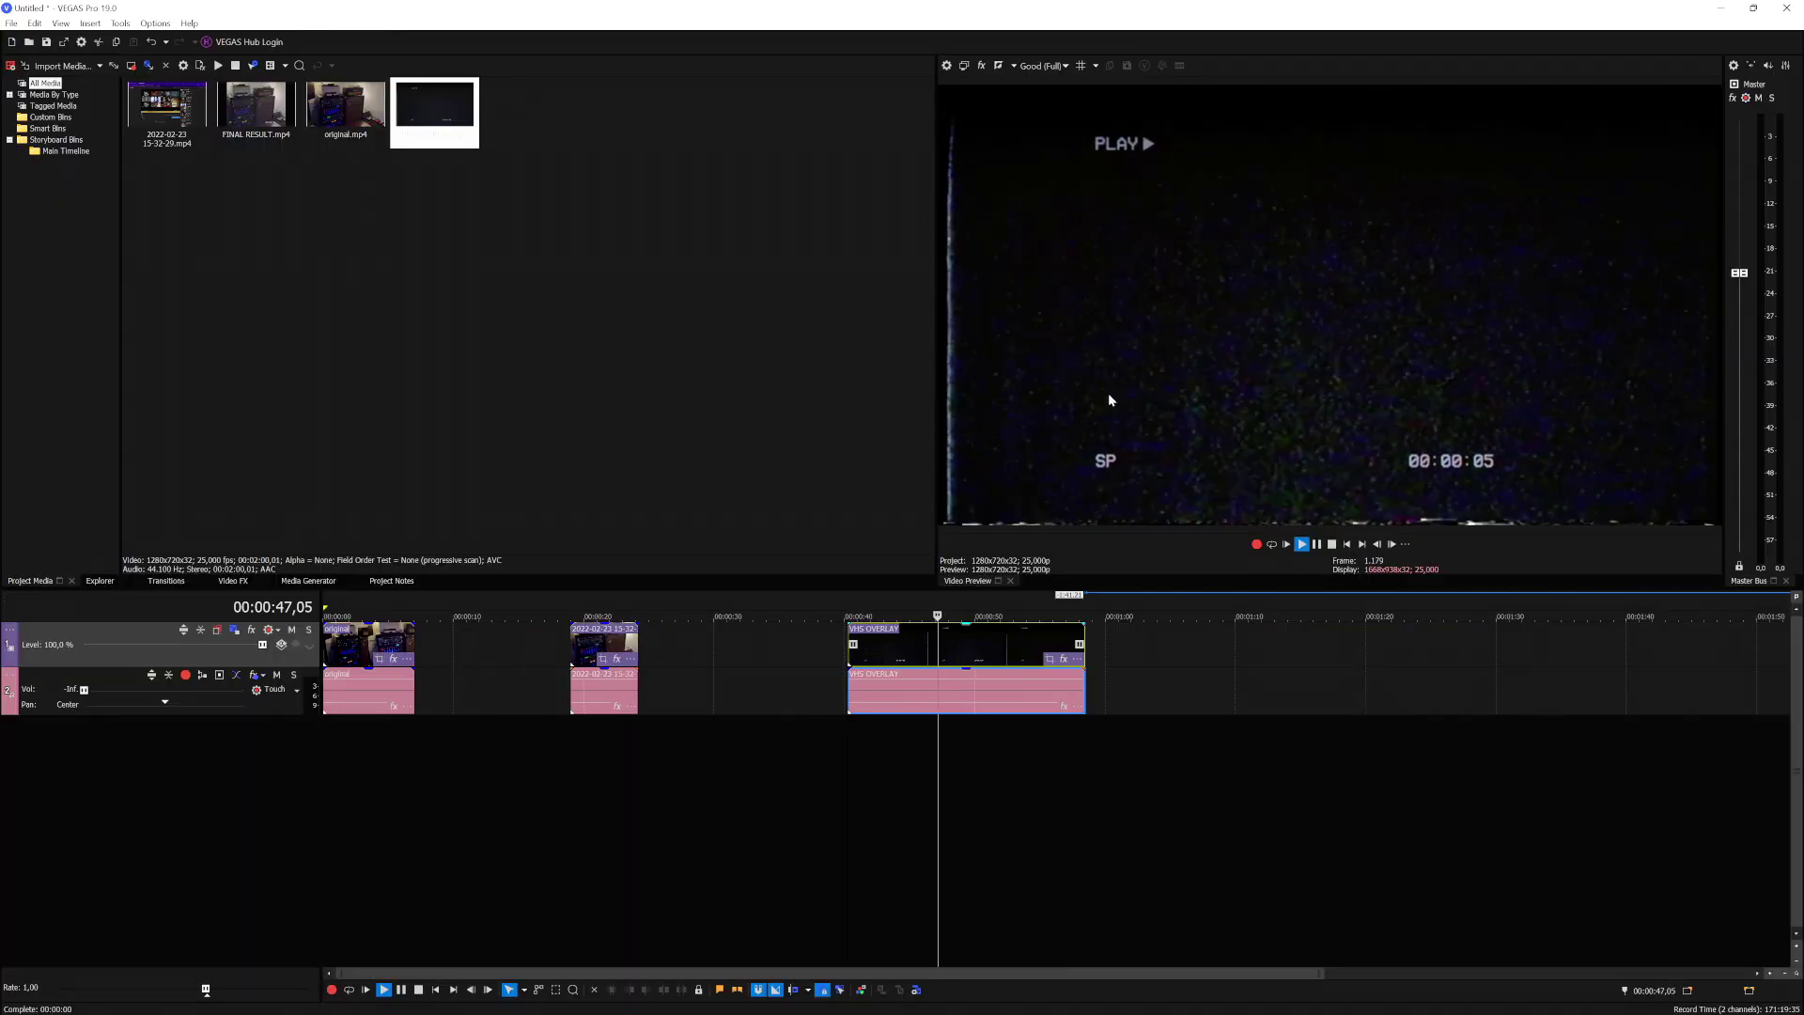
{"action": "left_click", "coordinate": [599, 606]}
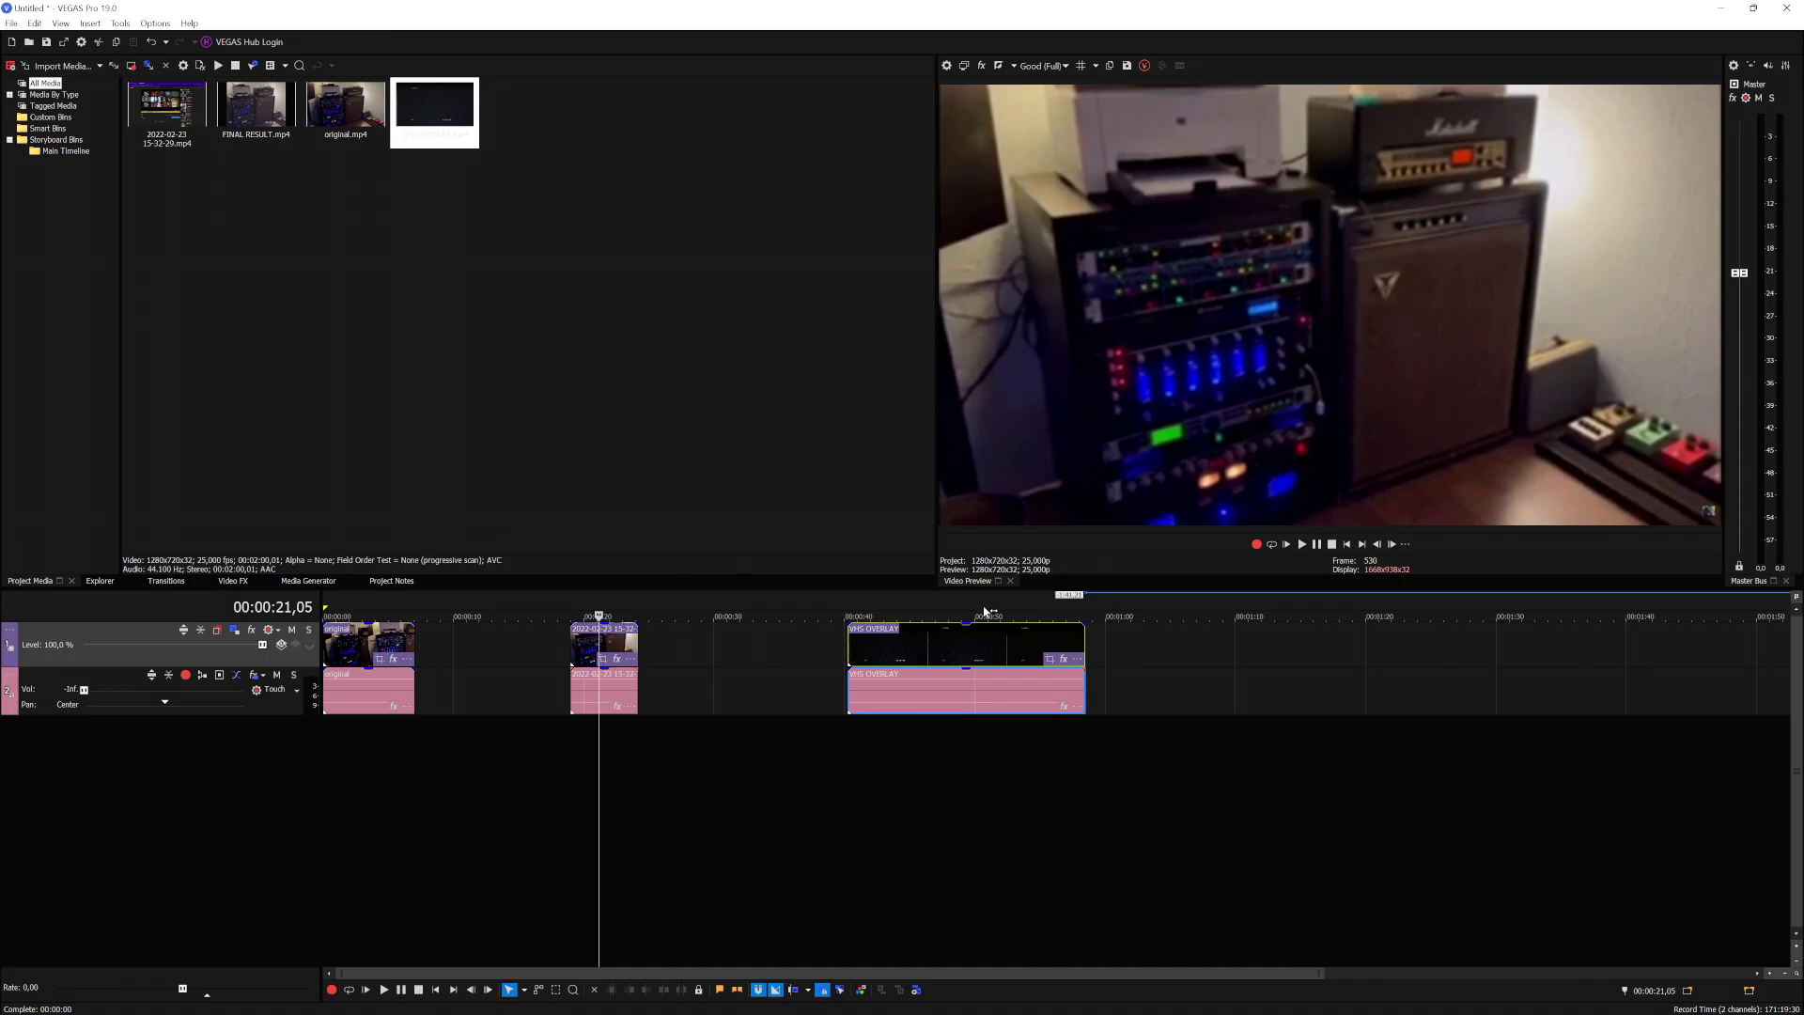
{"action": "scroll", "coordinate": [899, 677], "scroll_direction": "up", "scroll_amount": 4}
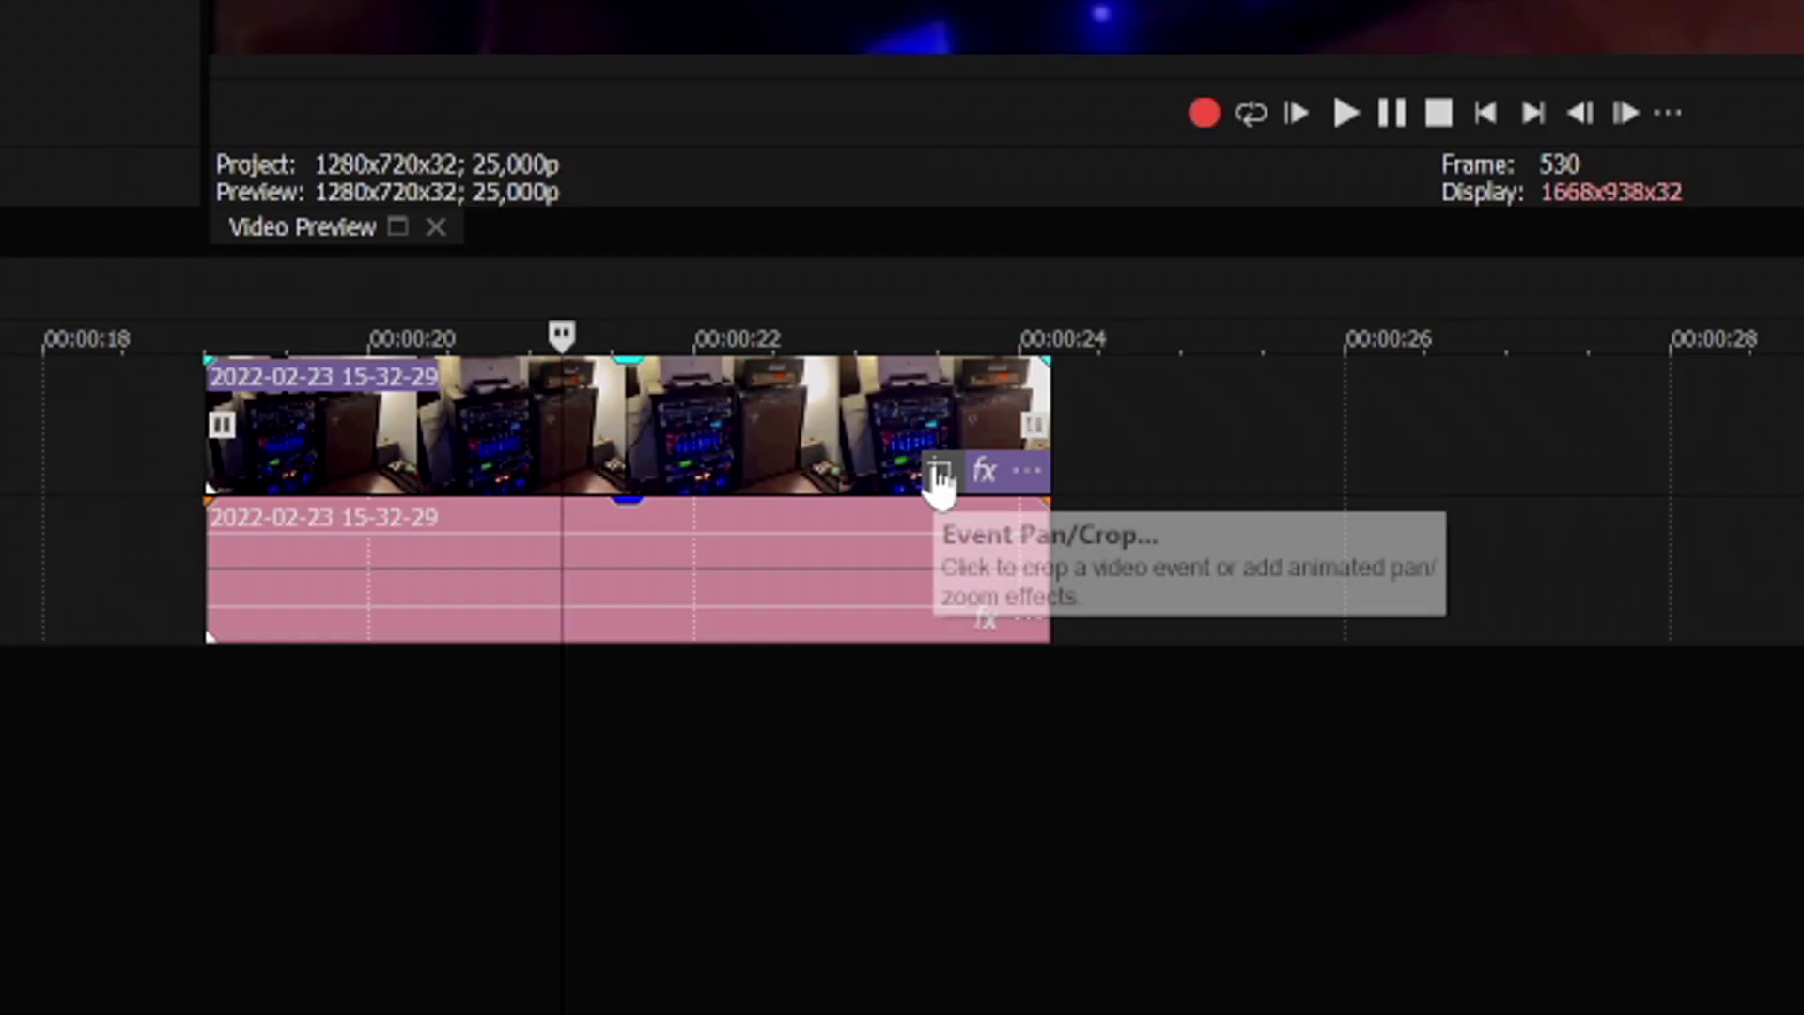
{"action": "left_click", "coordinate": [940, 475]}
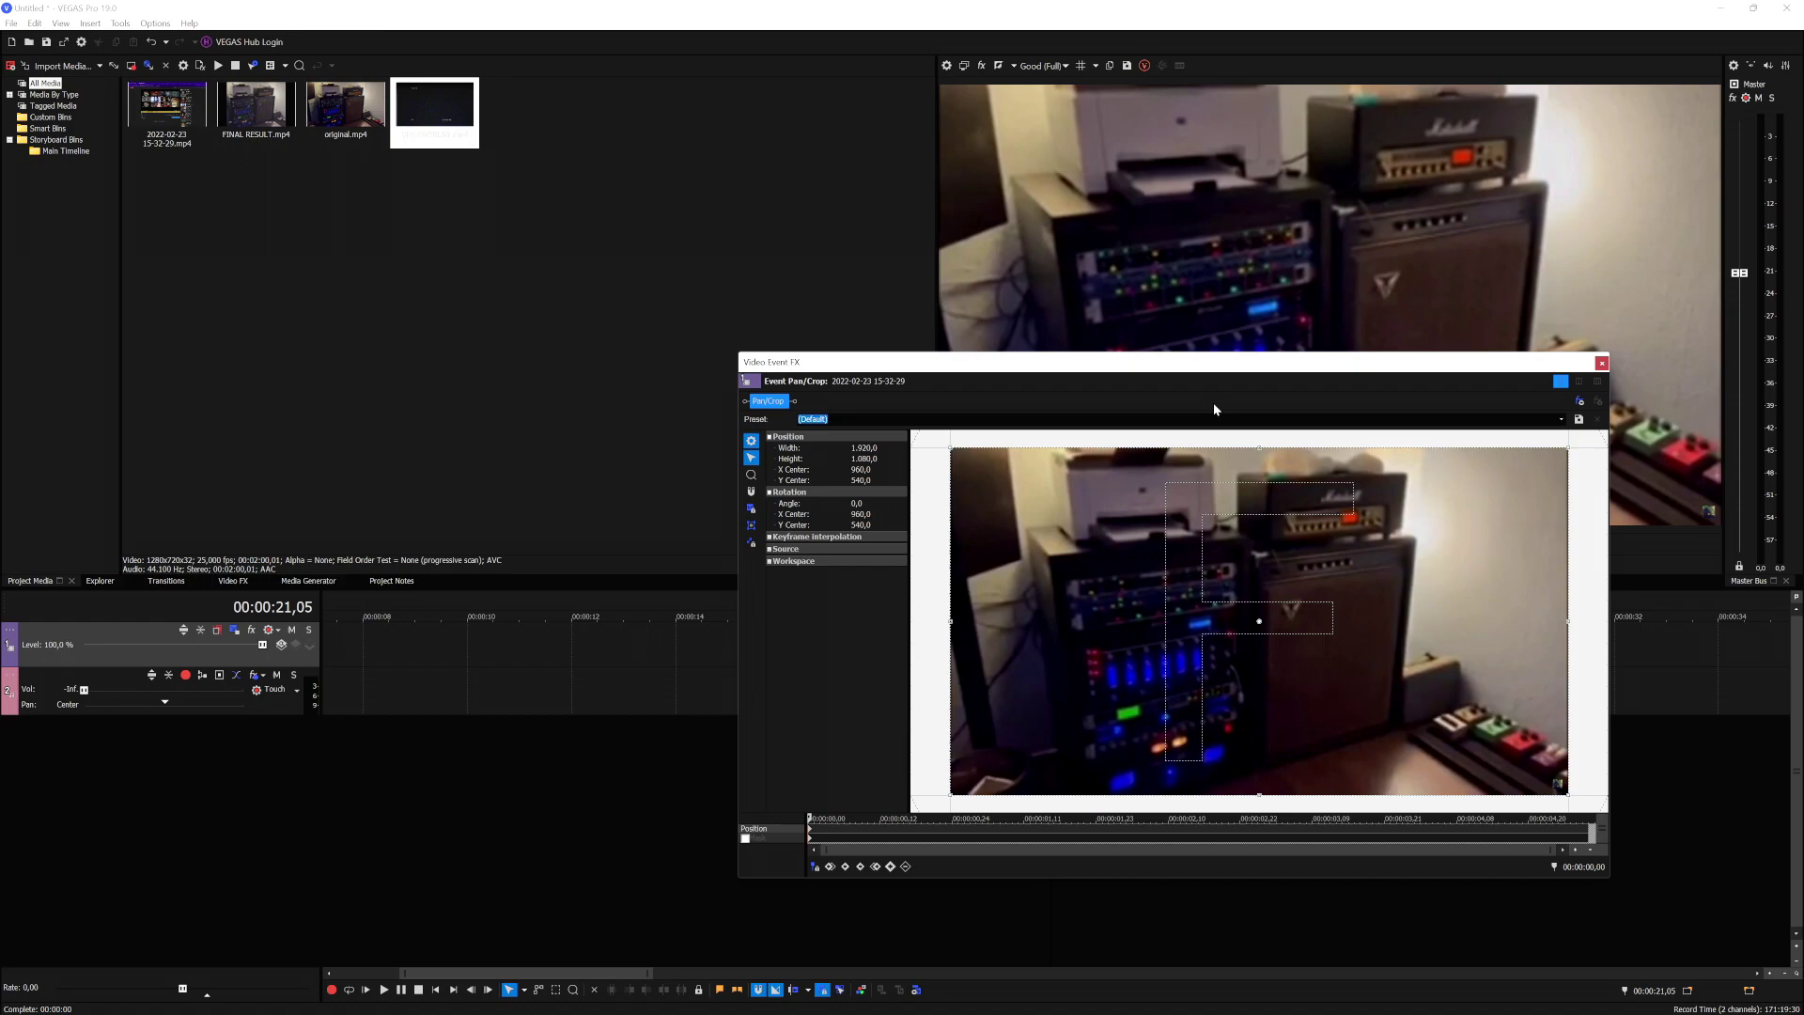
{"action": "key", "text": "Down"}
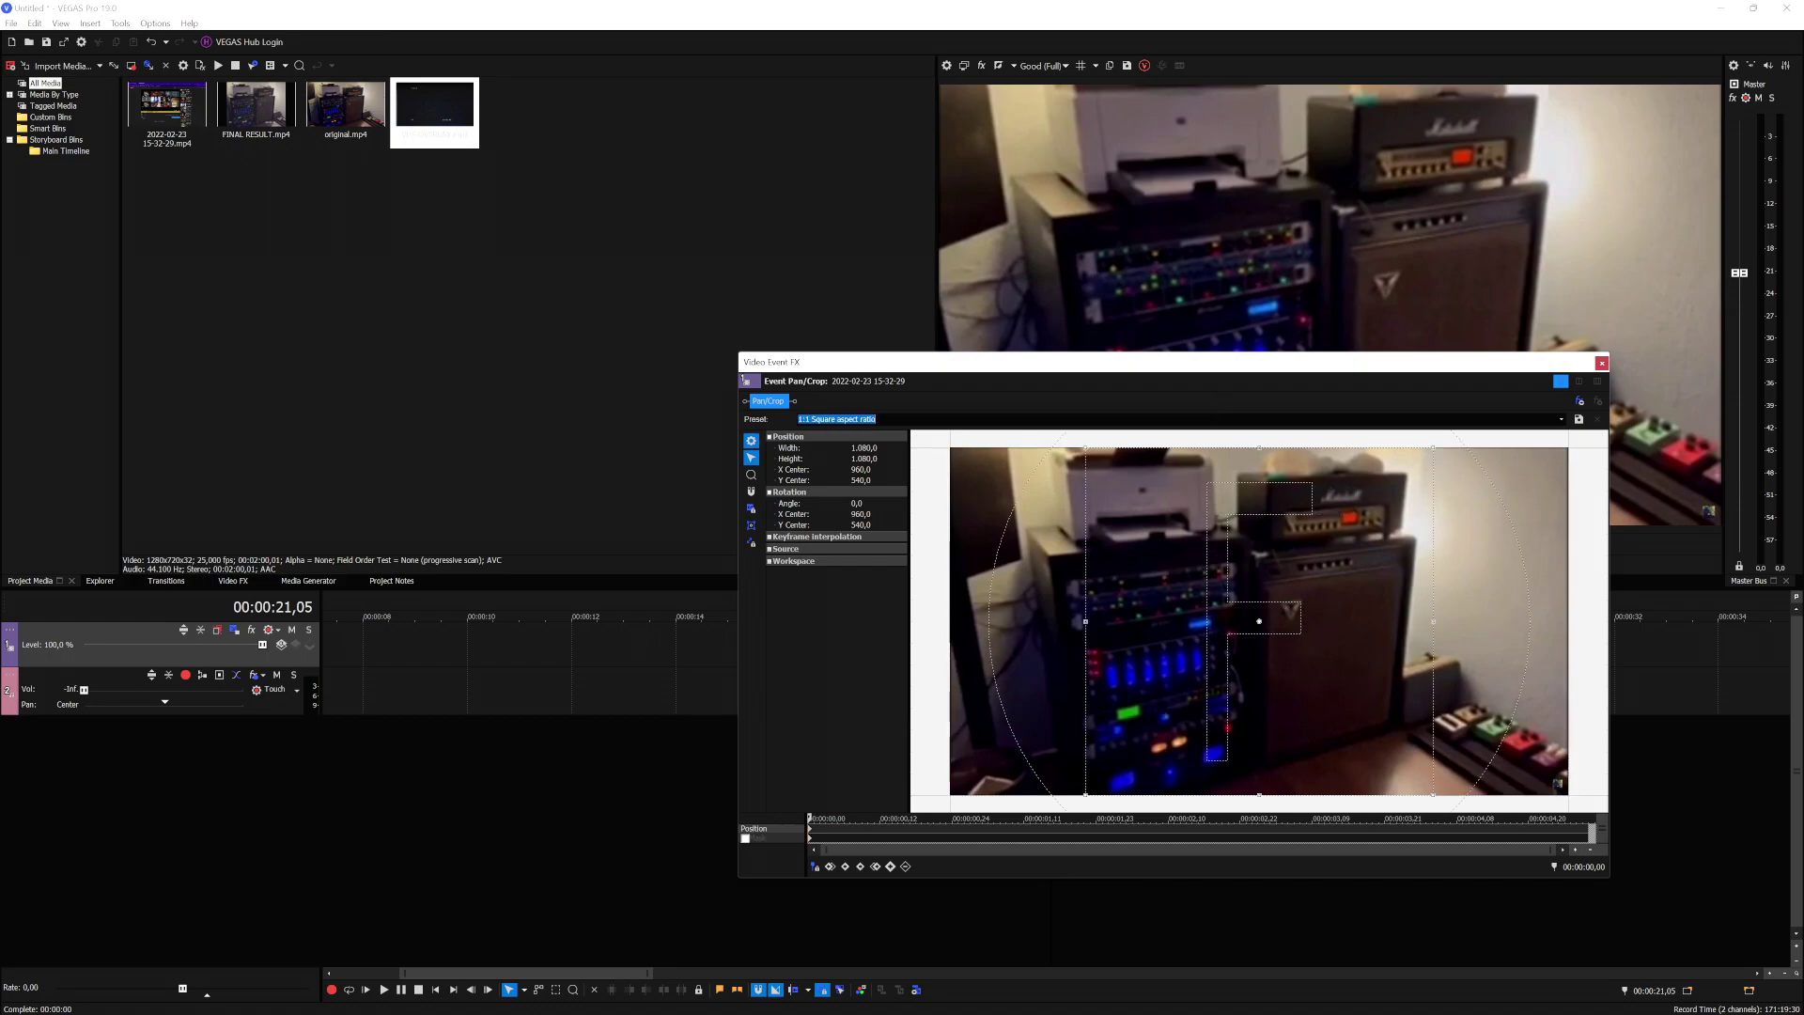
{"action": "key", "text": "Down"}
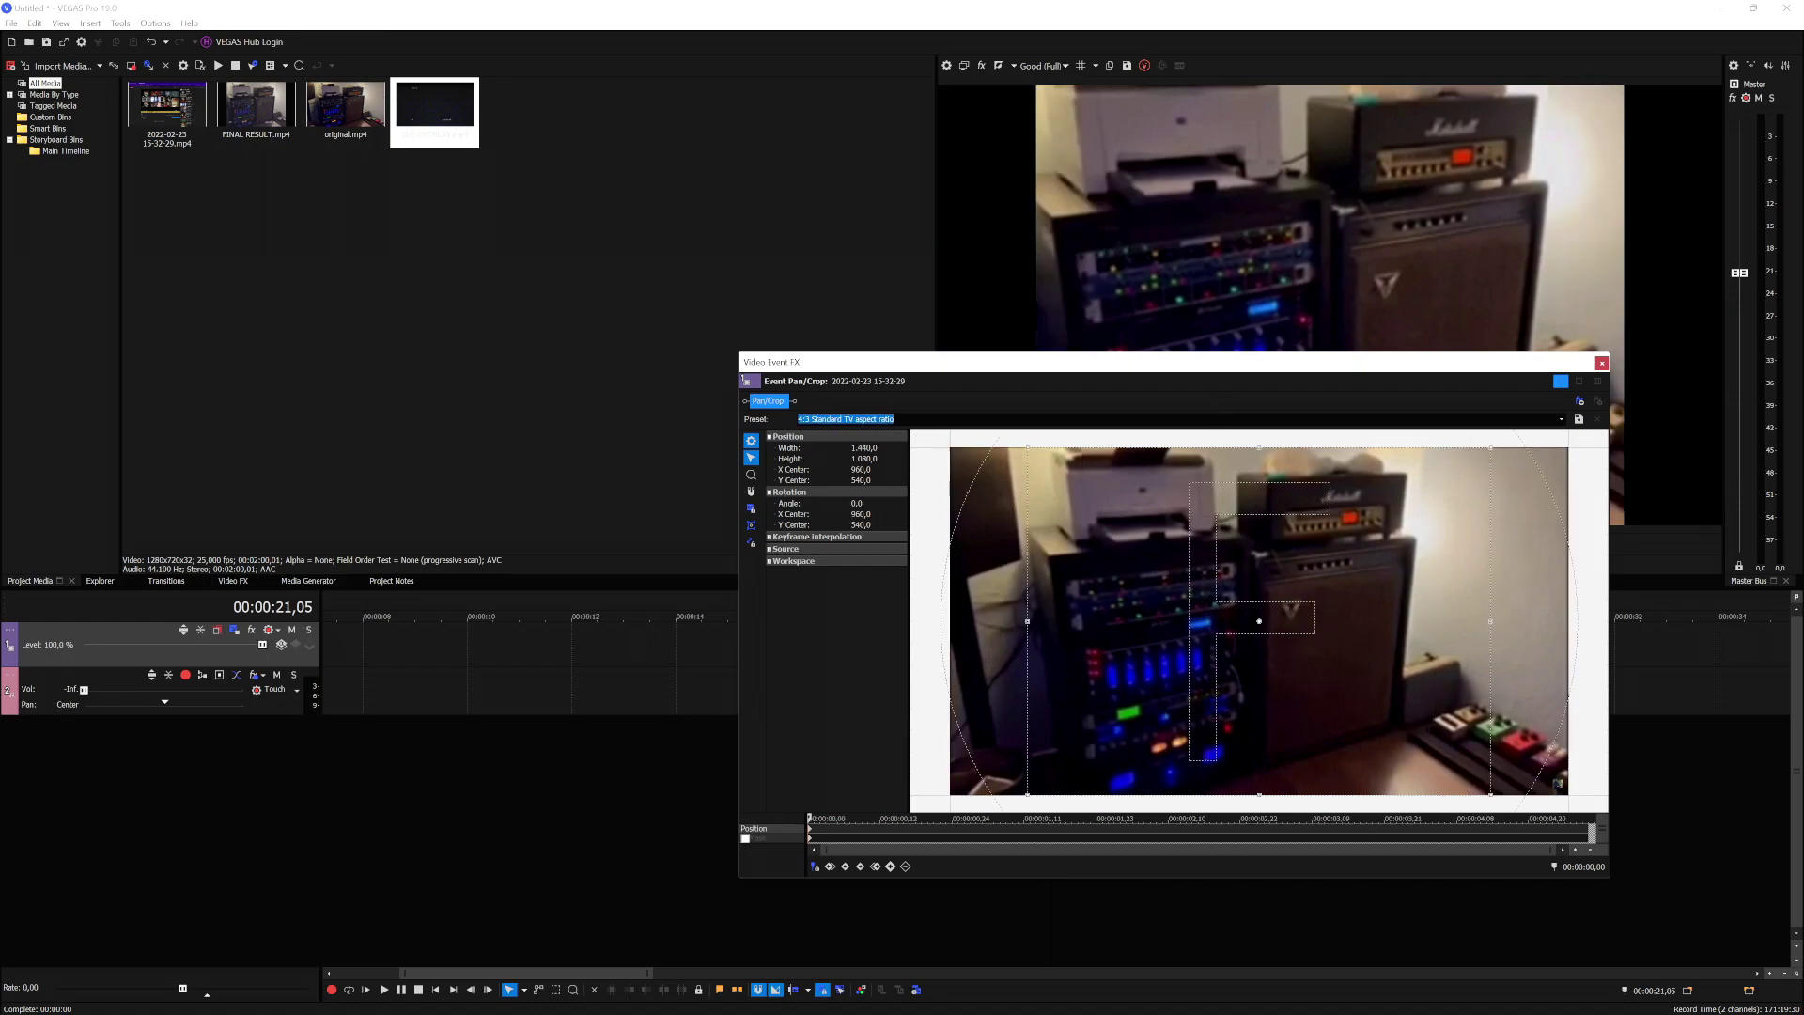
{"action": "left_click_drag", "start_coordinate": [1177, 369], "coordinate": [412, 241]}
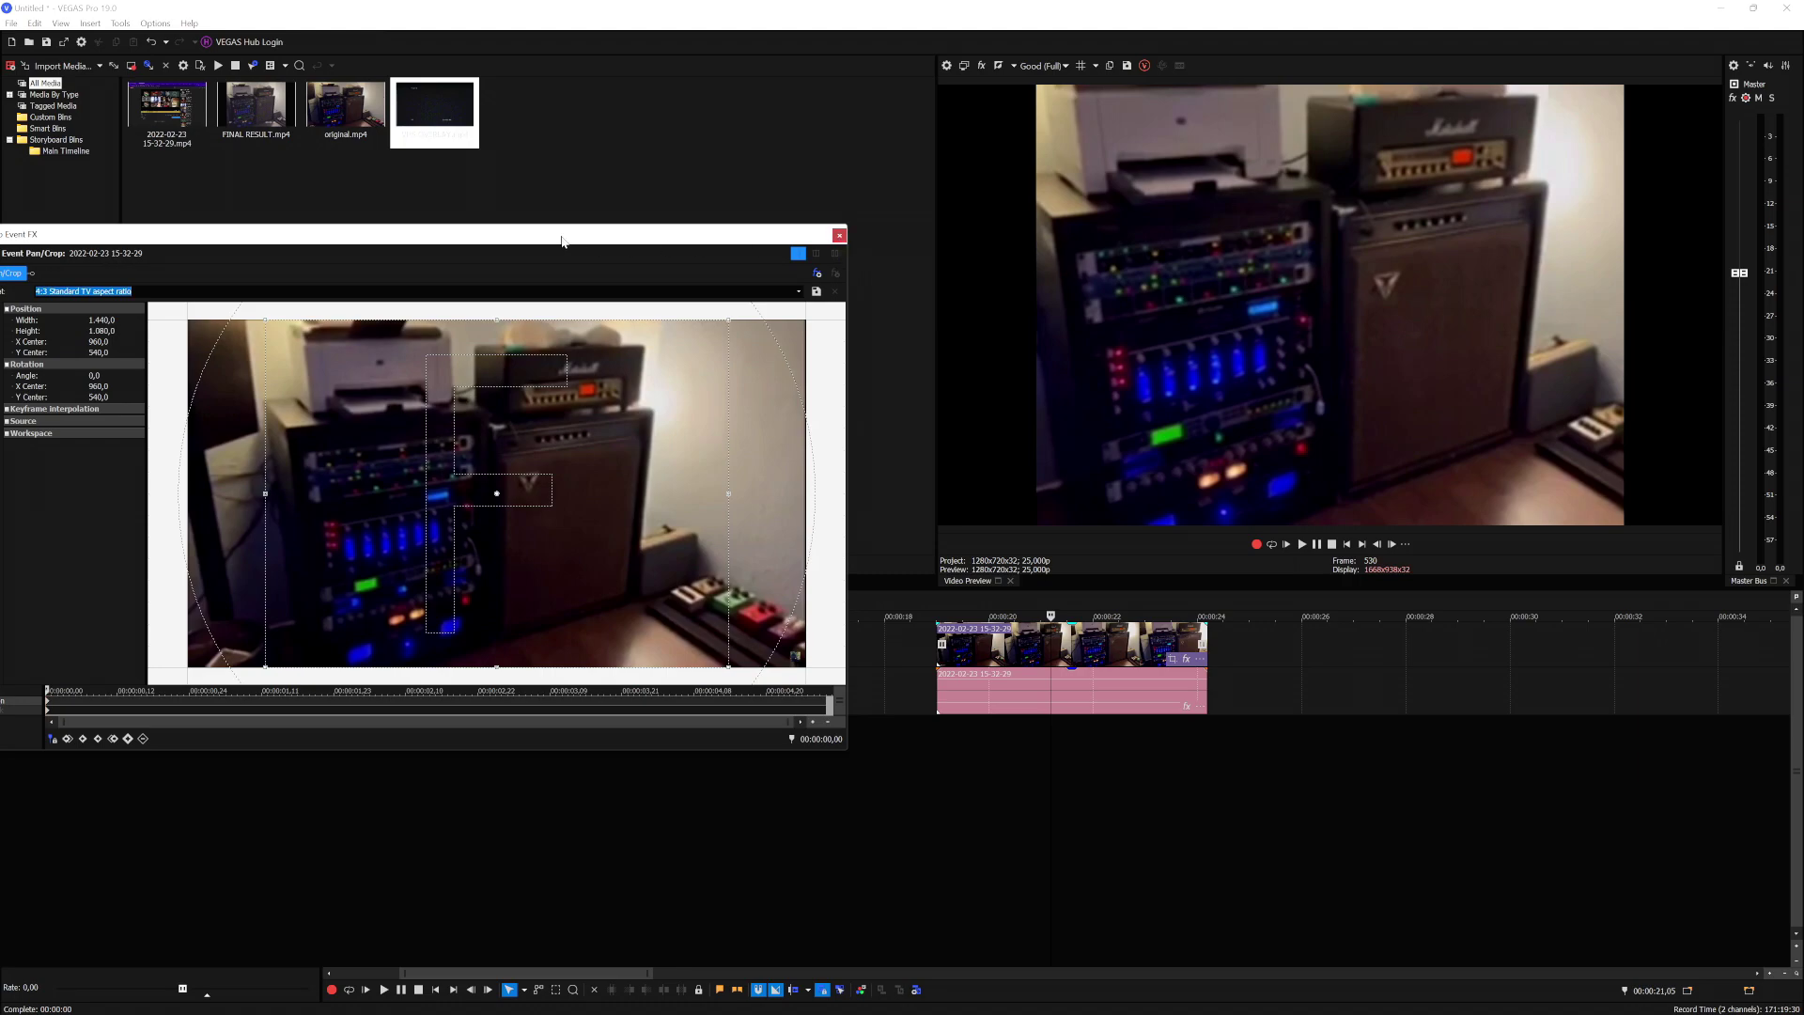
{"action": "left_click_drag", "start_coordinate": [562, 241], "coordinate": [1312, 291]}
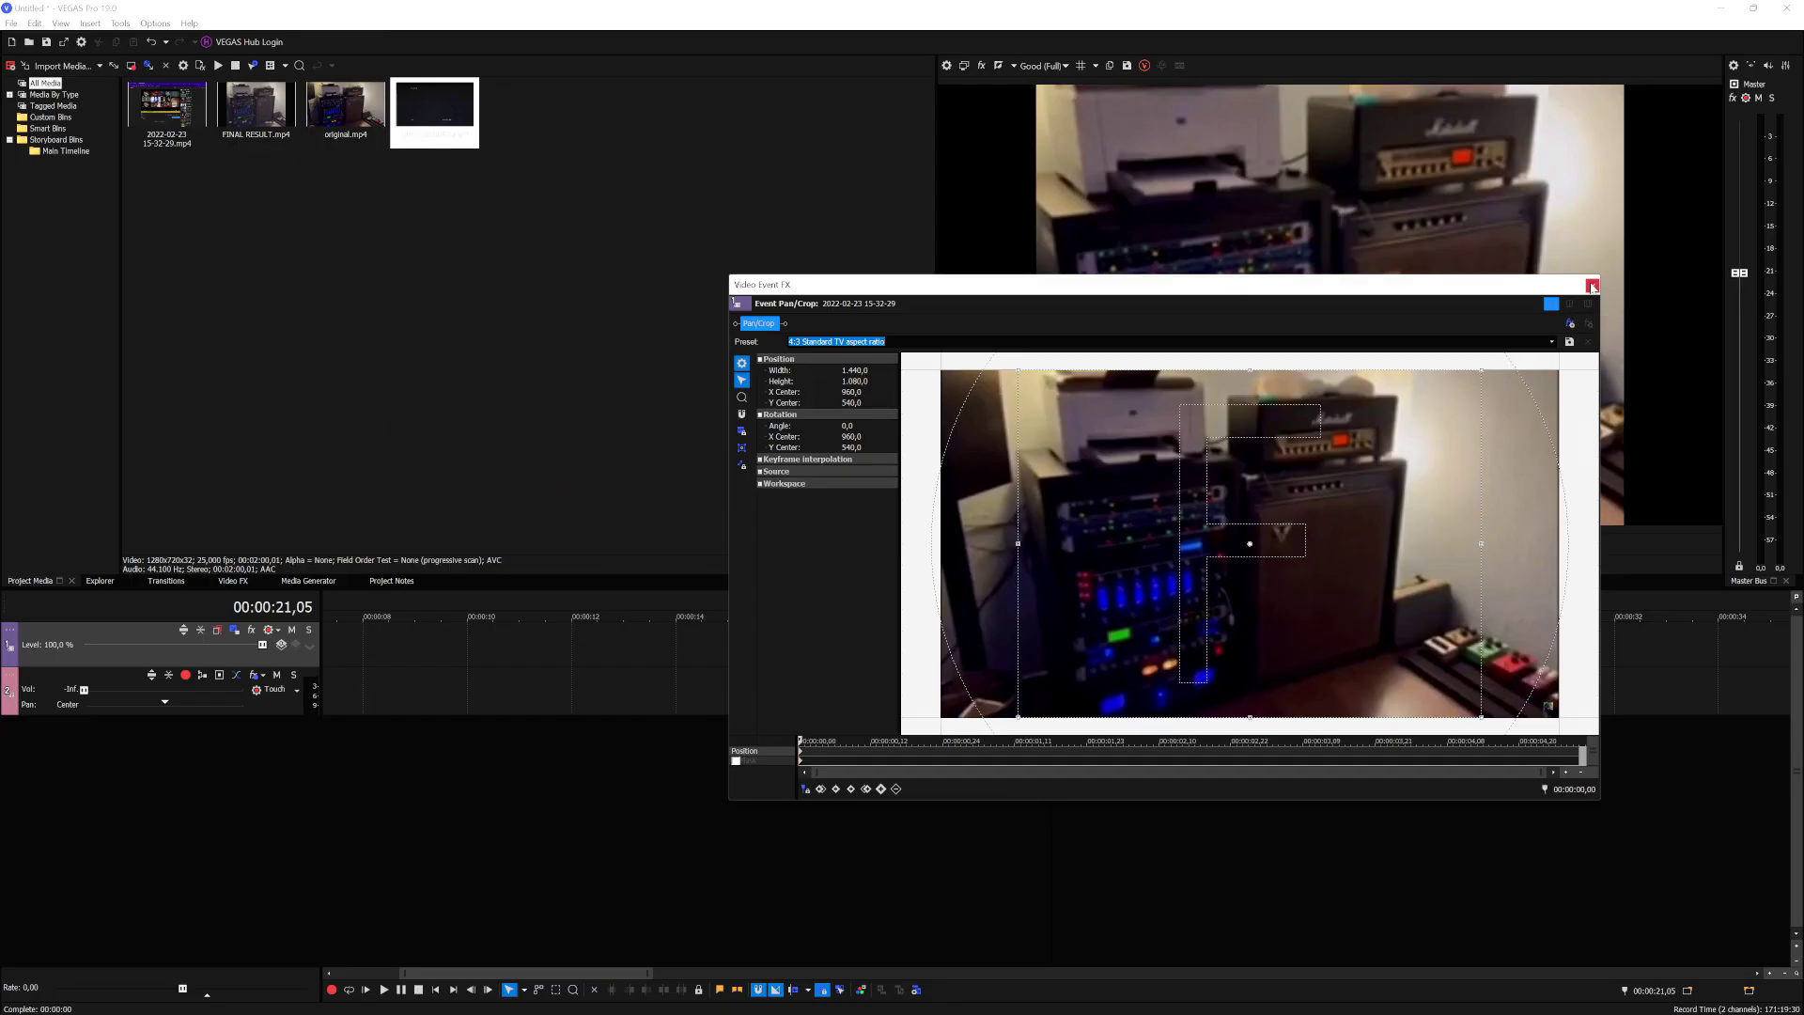
Insert a new empty video track at the top of the timeline.
{"action": "left_click", "coordinate": [1592, 286]}
{"action": "scroll", "coordinate": [998, 686], "scroll_direction": "down", "scroll_amount": 5}
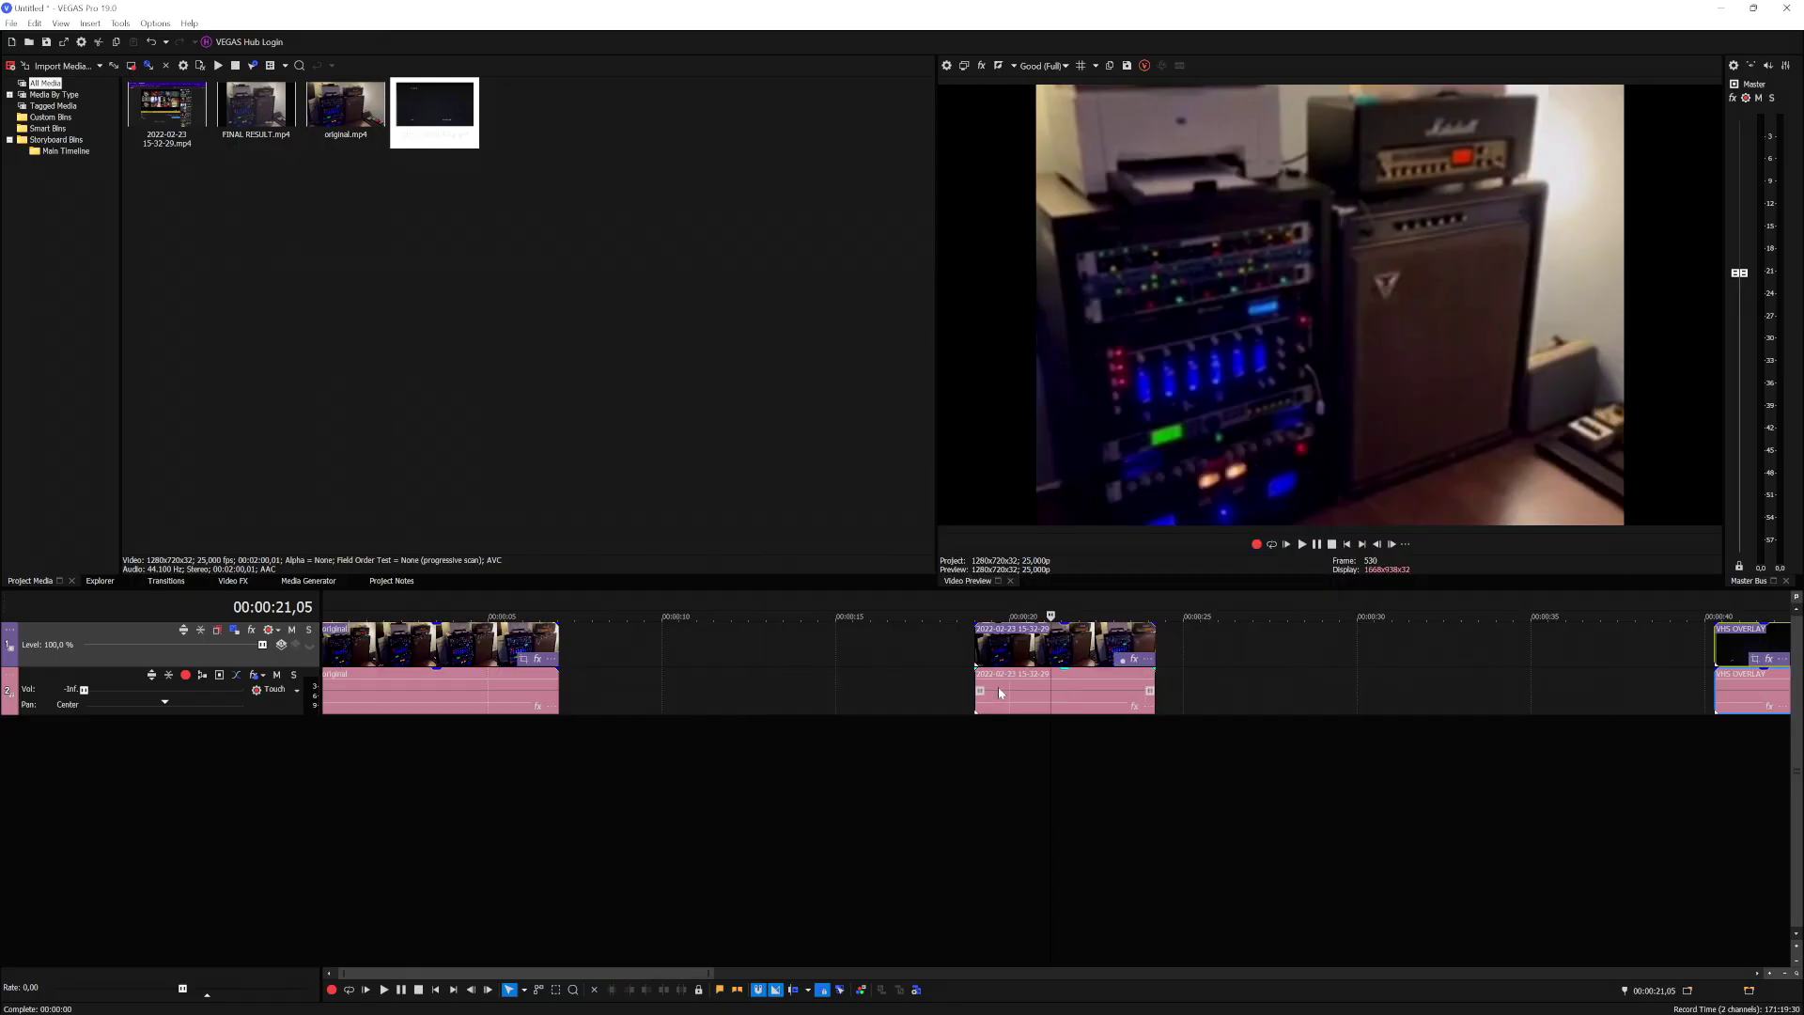
{"action": "right_click", "coordinate": [1158, 641]}
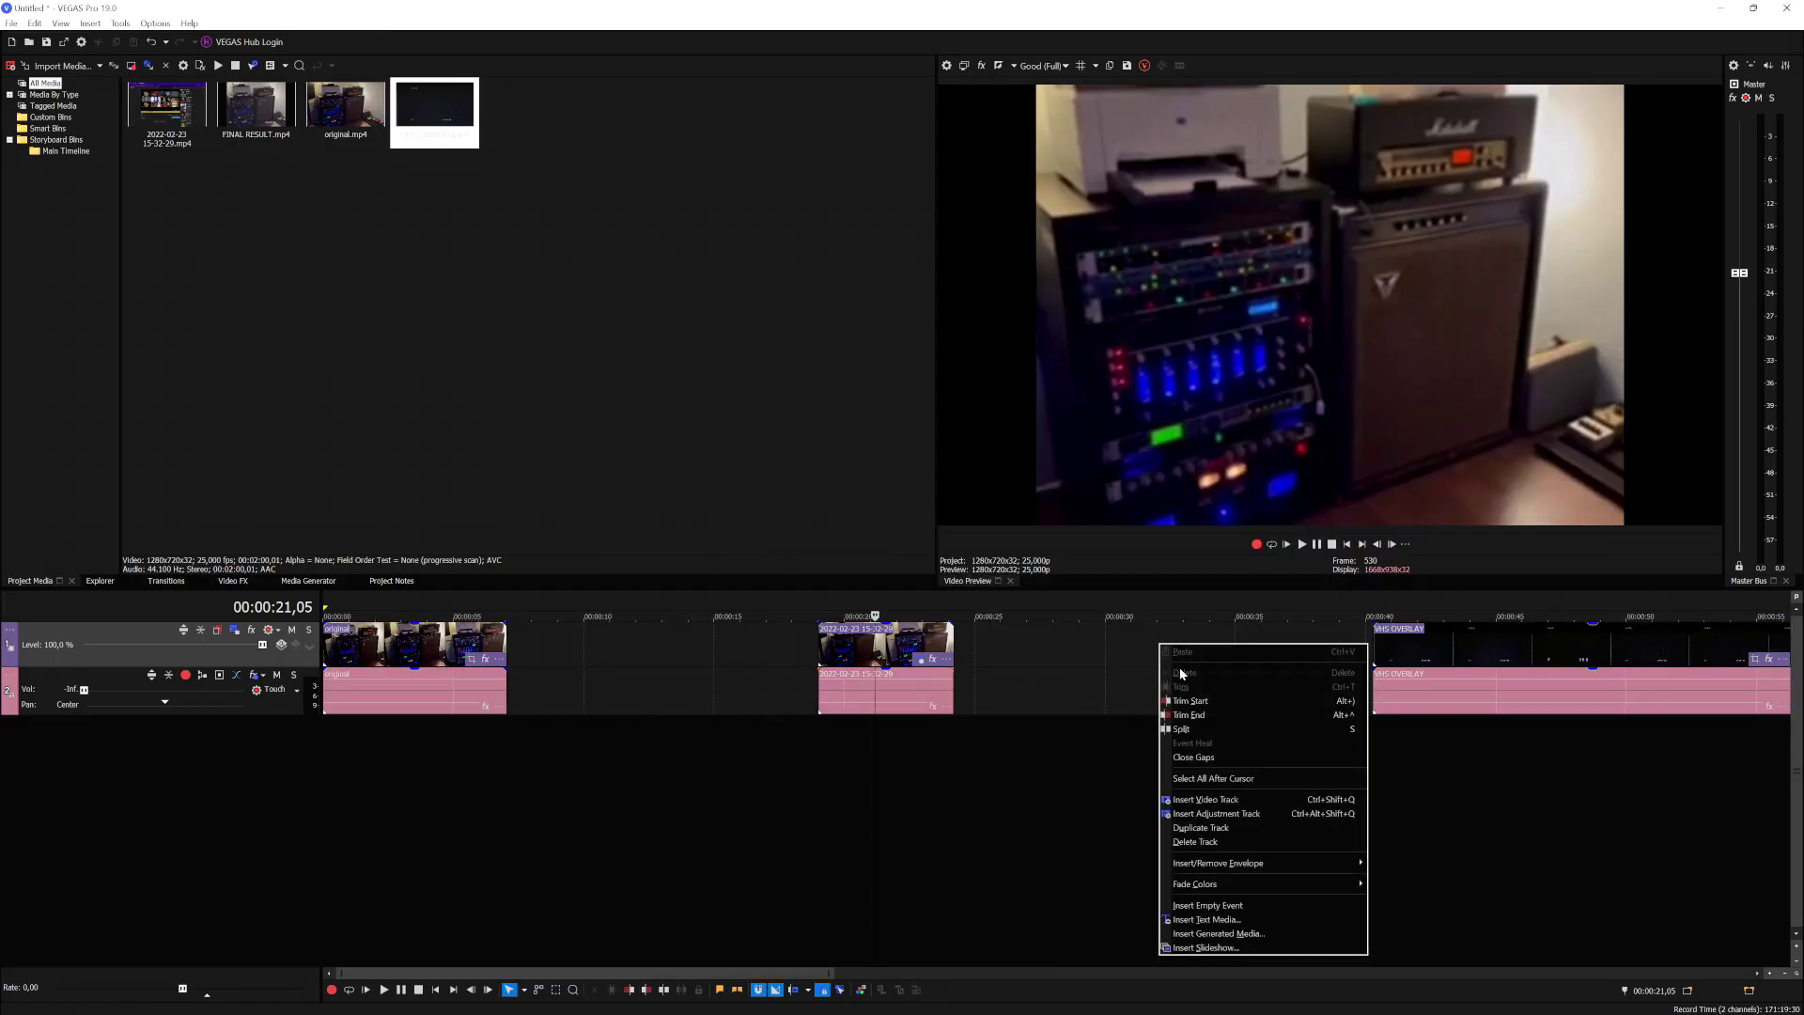
{"action": "left_click", "coordinate": [1335, 802]}
Move VHS OVERLAY onto the new track, aligned with the iPhone clip's start near 00:00:19.
{"action": "left_click_drag", "start_coordinate": [1457, 690], "coordinate": [1068, 782]}
{"action": "left_click_drag", "start_coordinate": [1006, 639], "coordinate": [898, 655]}
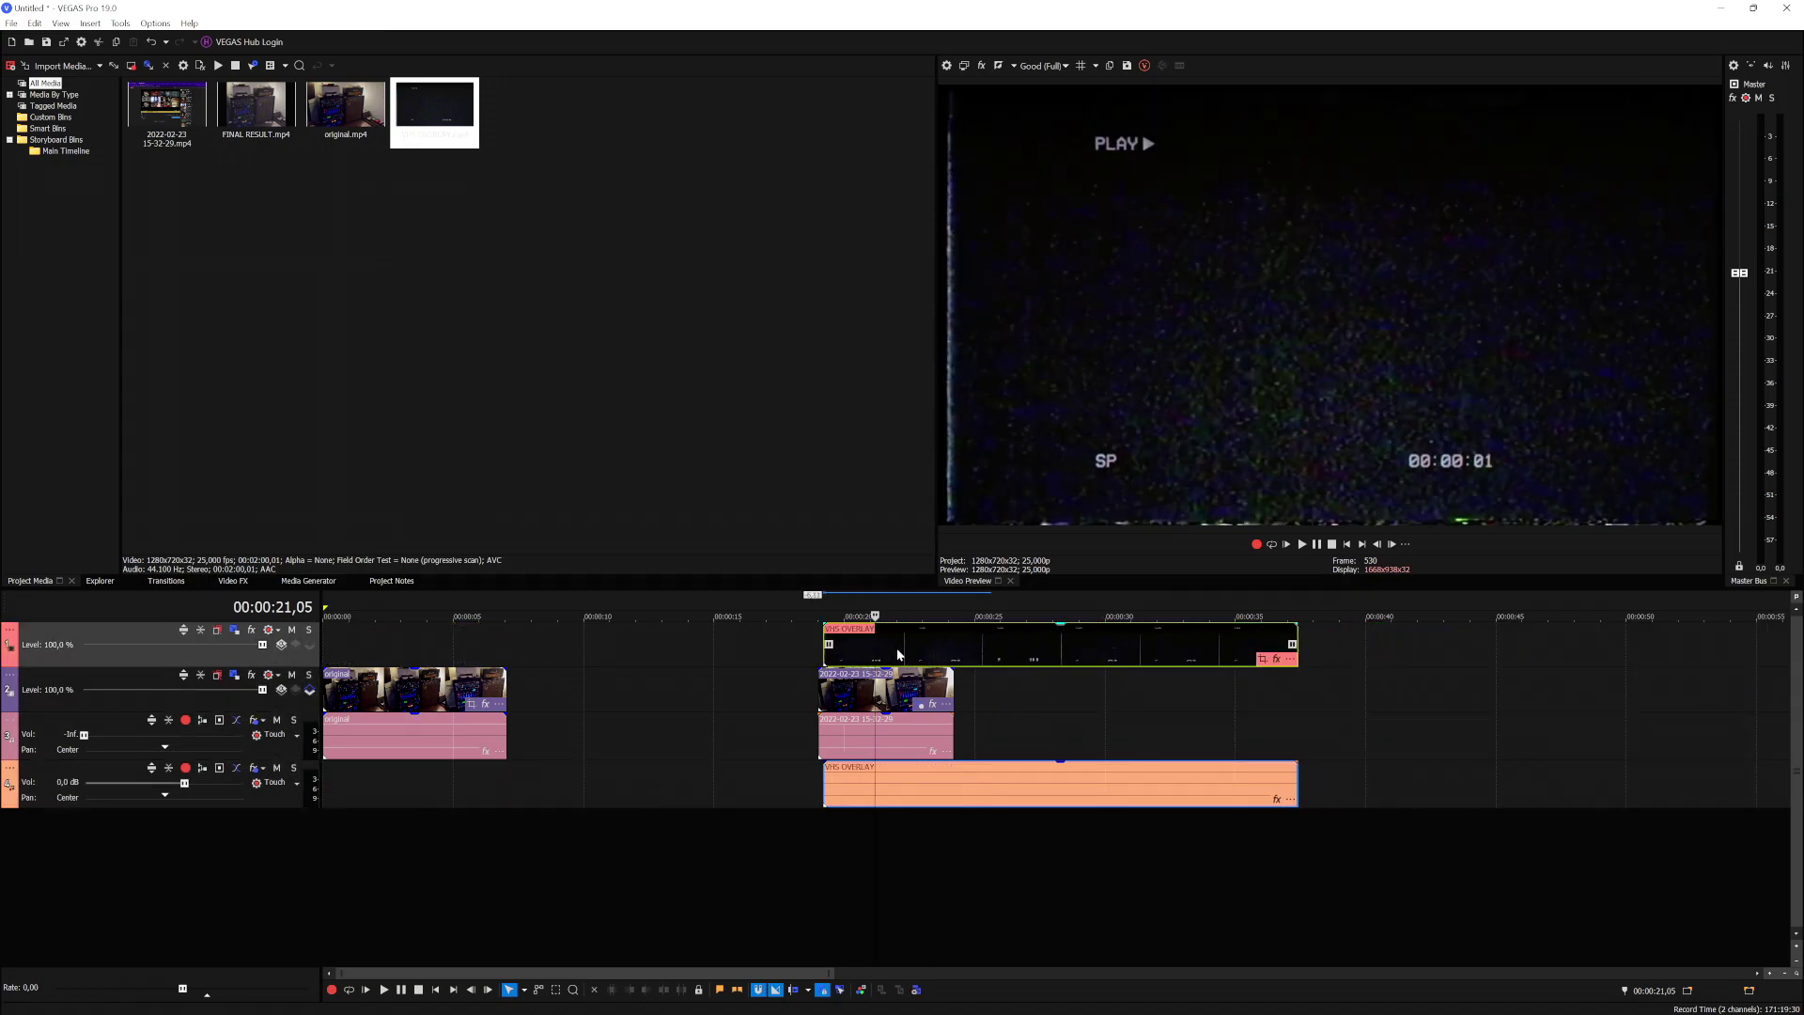
{"action": "scroll", "coordinate": [950, 649], "scroll_direction": "up", "scroll_amount": 5}
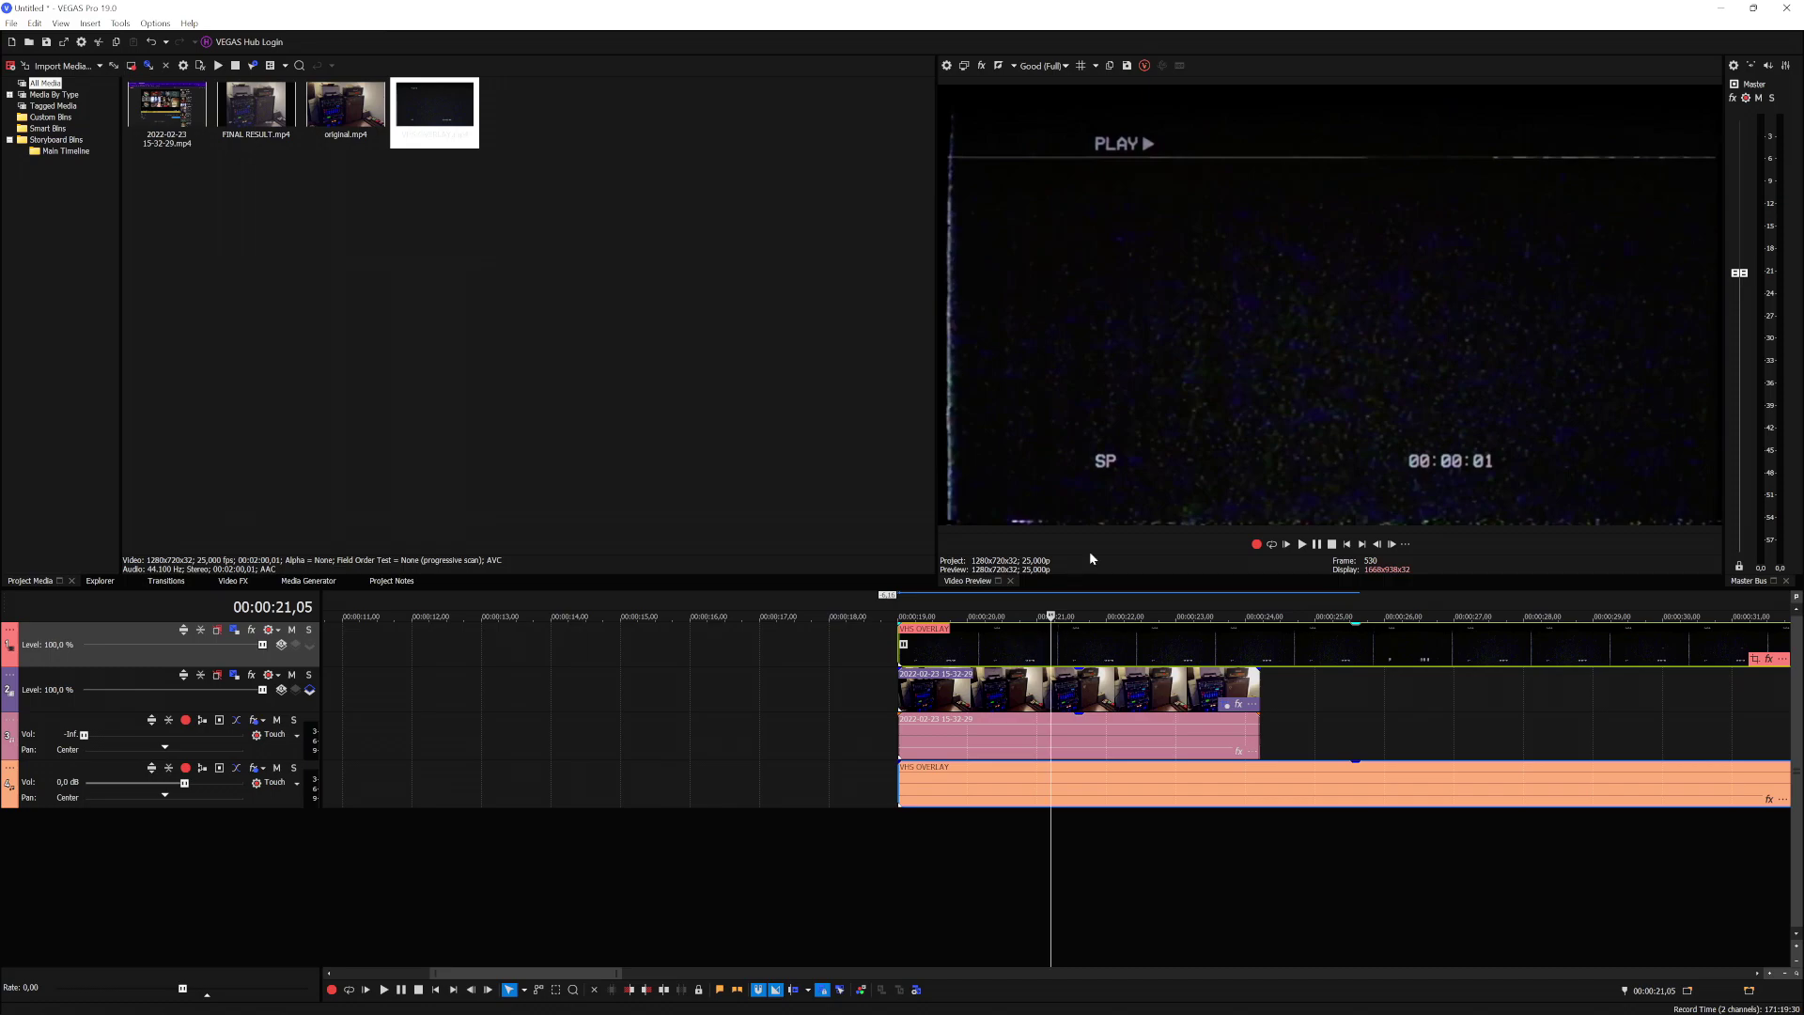
{"action": "scroll", "coordinate": [1071, 646], "scroll_direction": "down", "scroll_amount": 3}
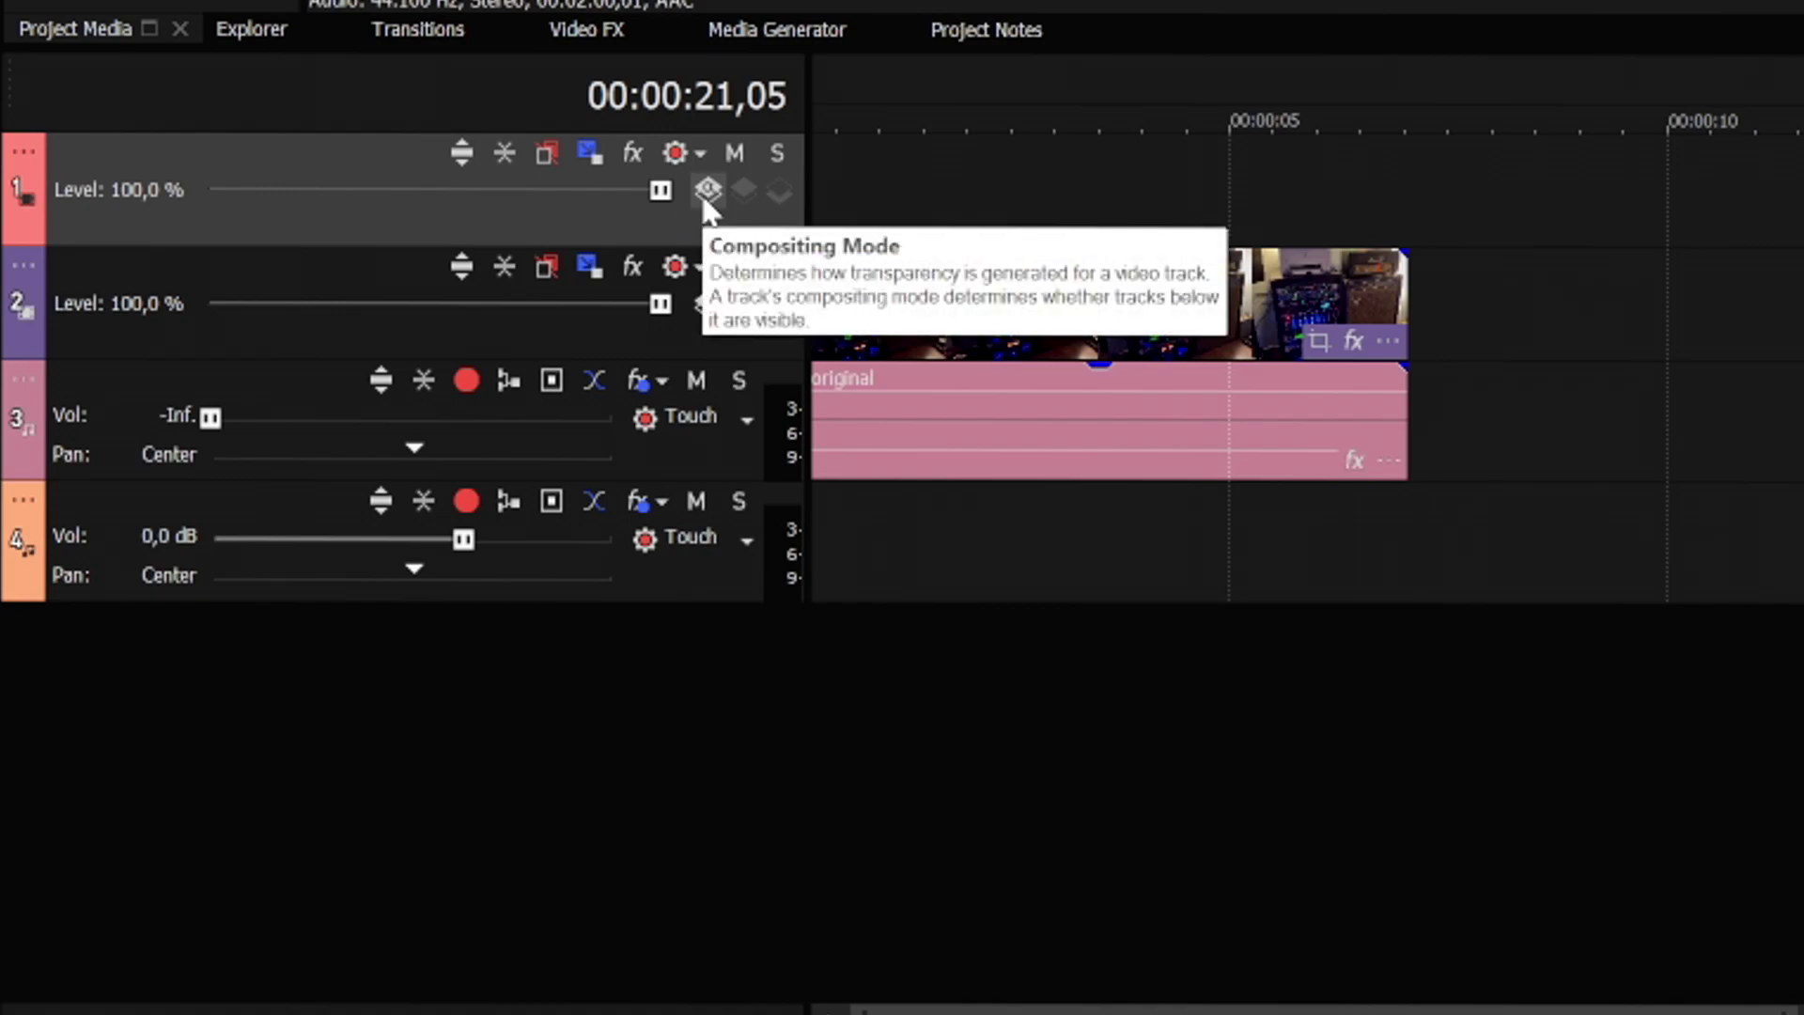
{"action": "left_click", "coordinate": [708, 191]}
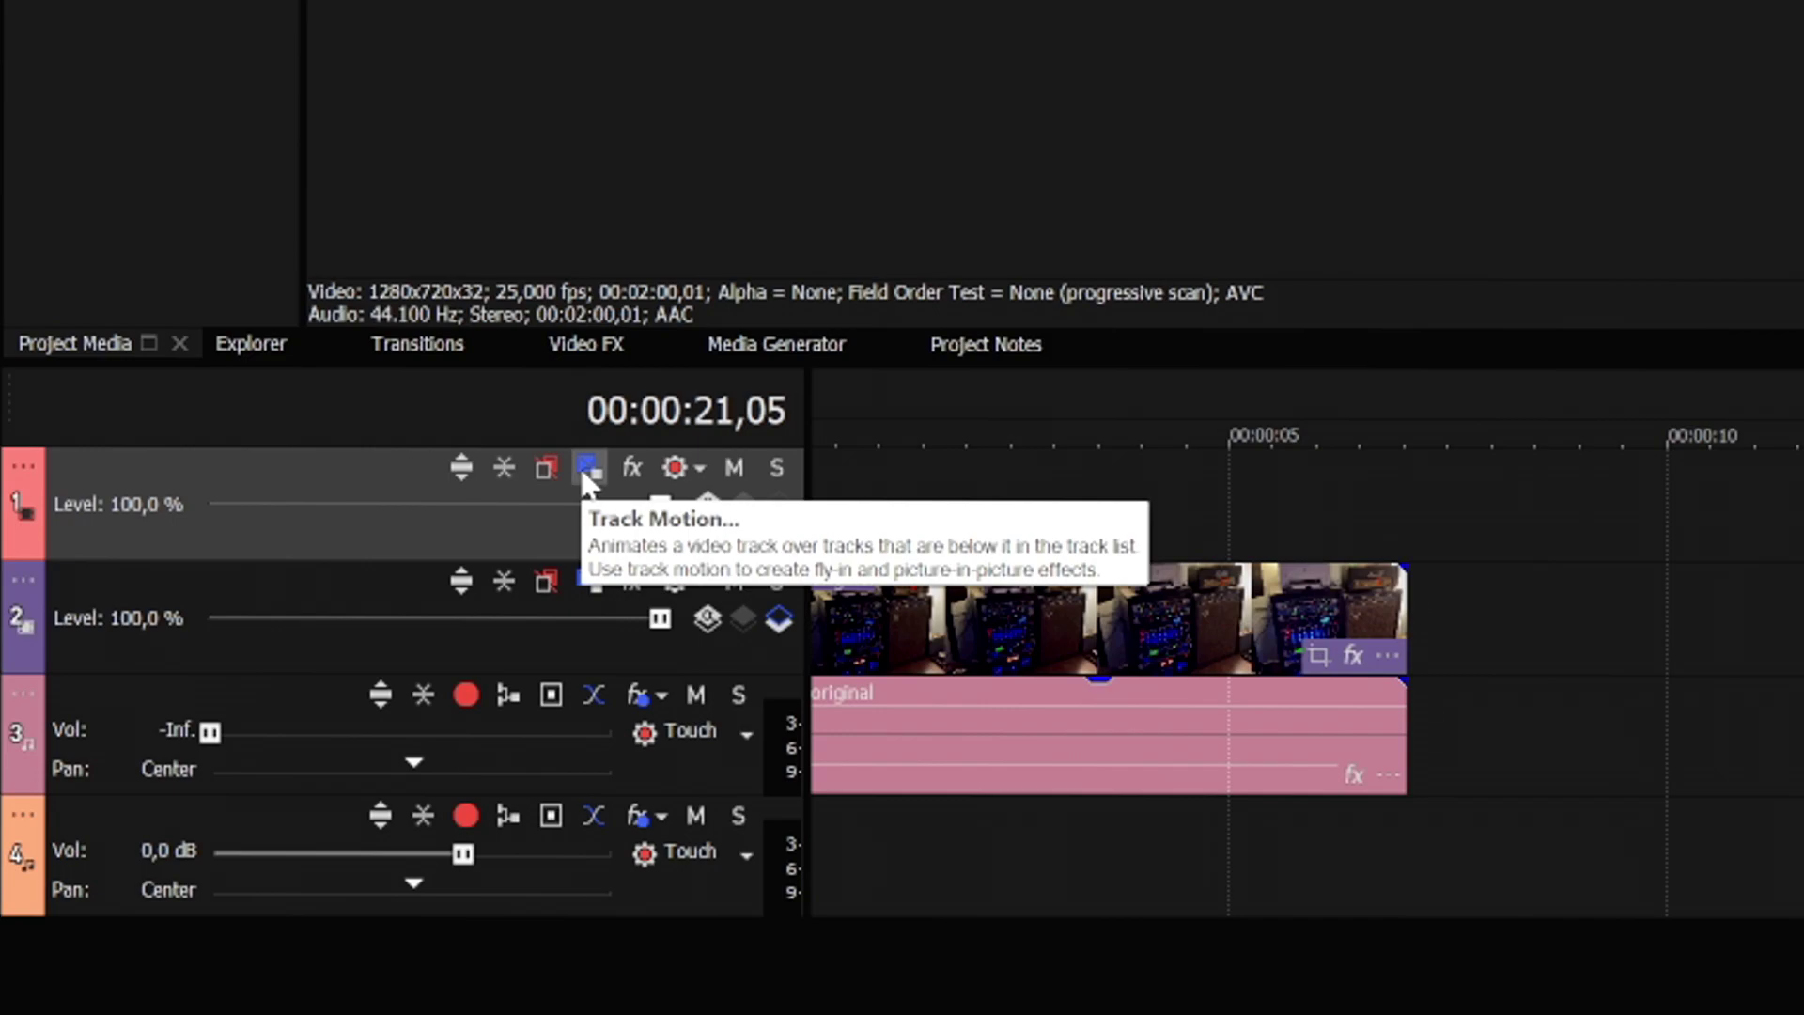
{"action": "left_click", "coordinate": [586, 471]}
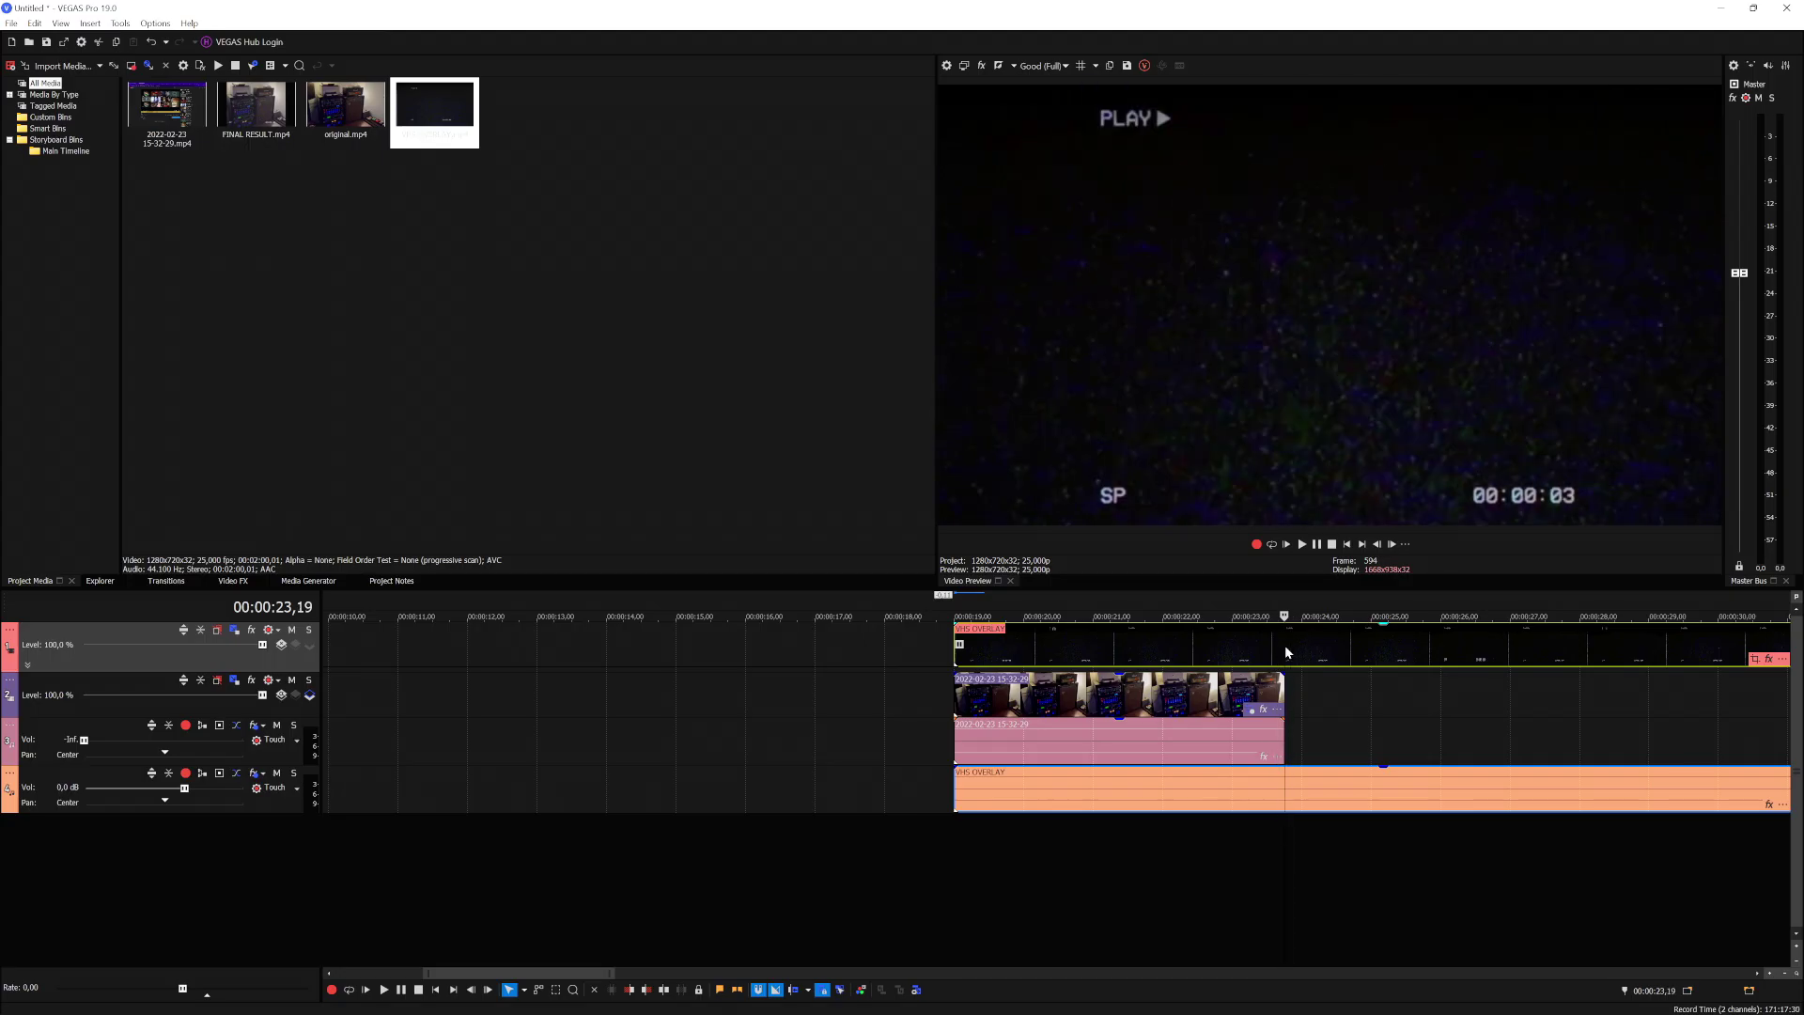
Split the overlay at 00:00:23,19 and delete the part past the iPhone clip.
{"action": "key", "text": "s"}
{"action": "left_click", "coordinate": [1329, 646]}
{"action": "key", "text": "Delete"}
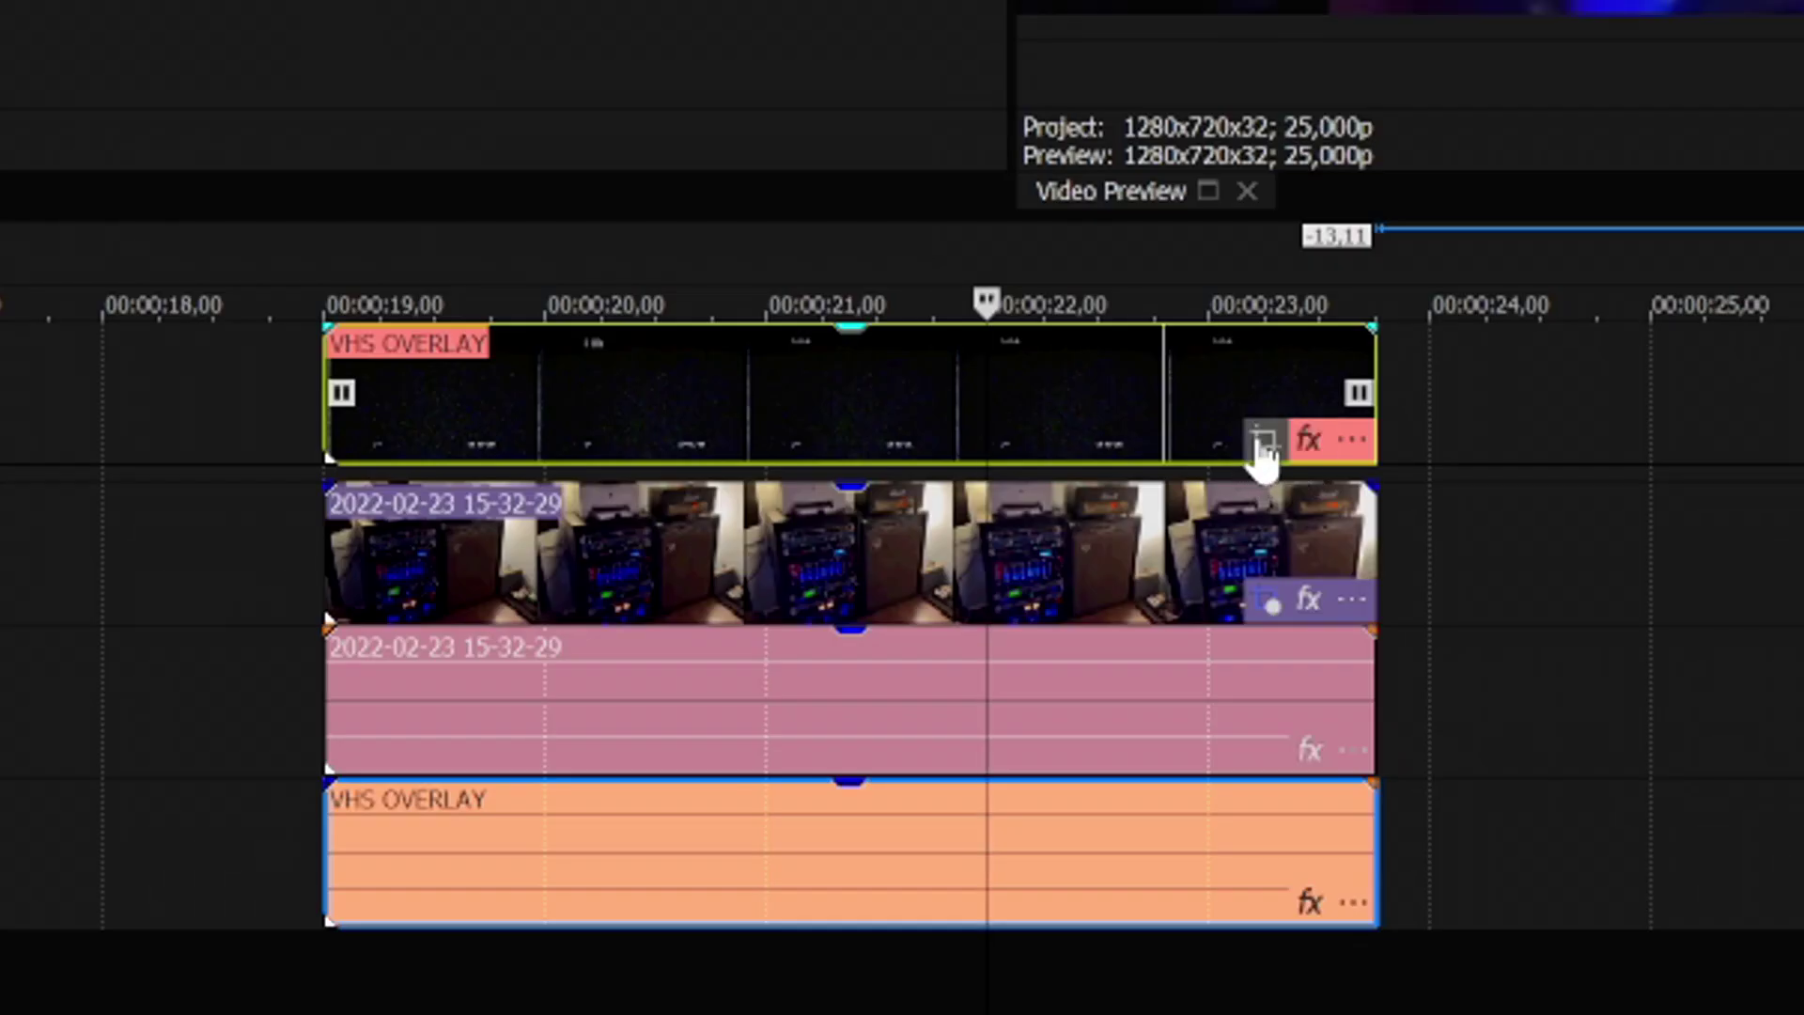
Enable masking in the overlay's Pan/Crop and draw an ellipse mask over the frame.
{"action": "left_click", "coordinate": [1282, 453]}
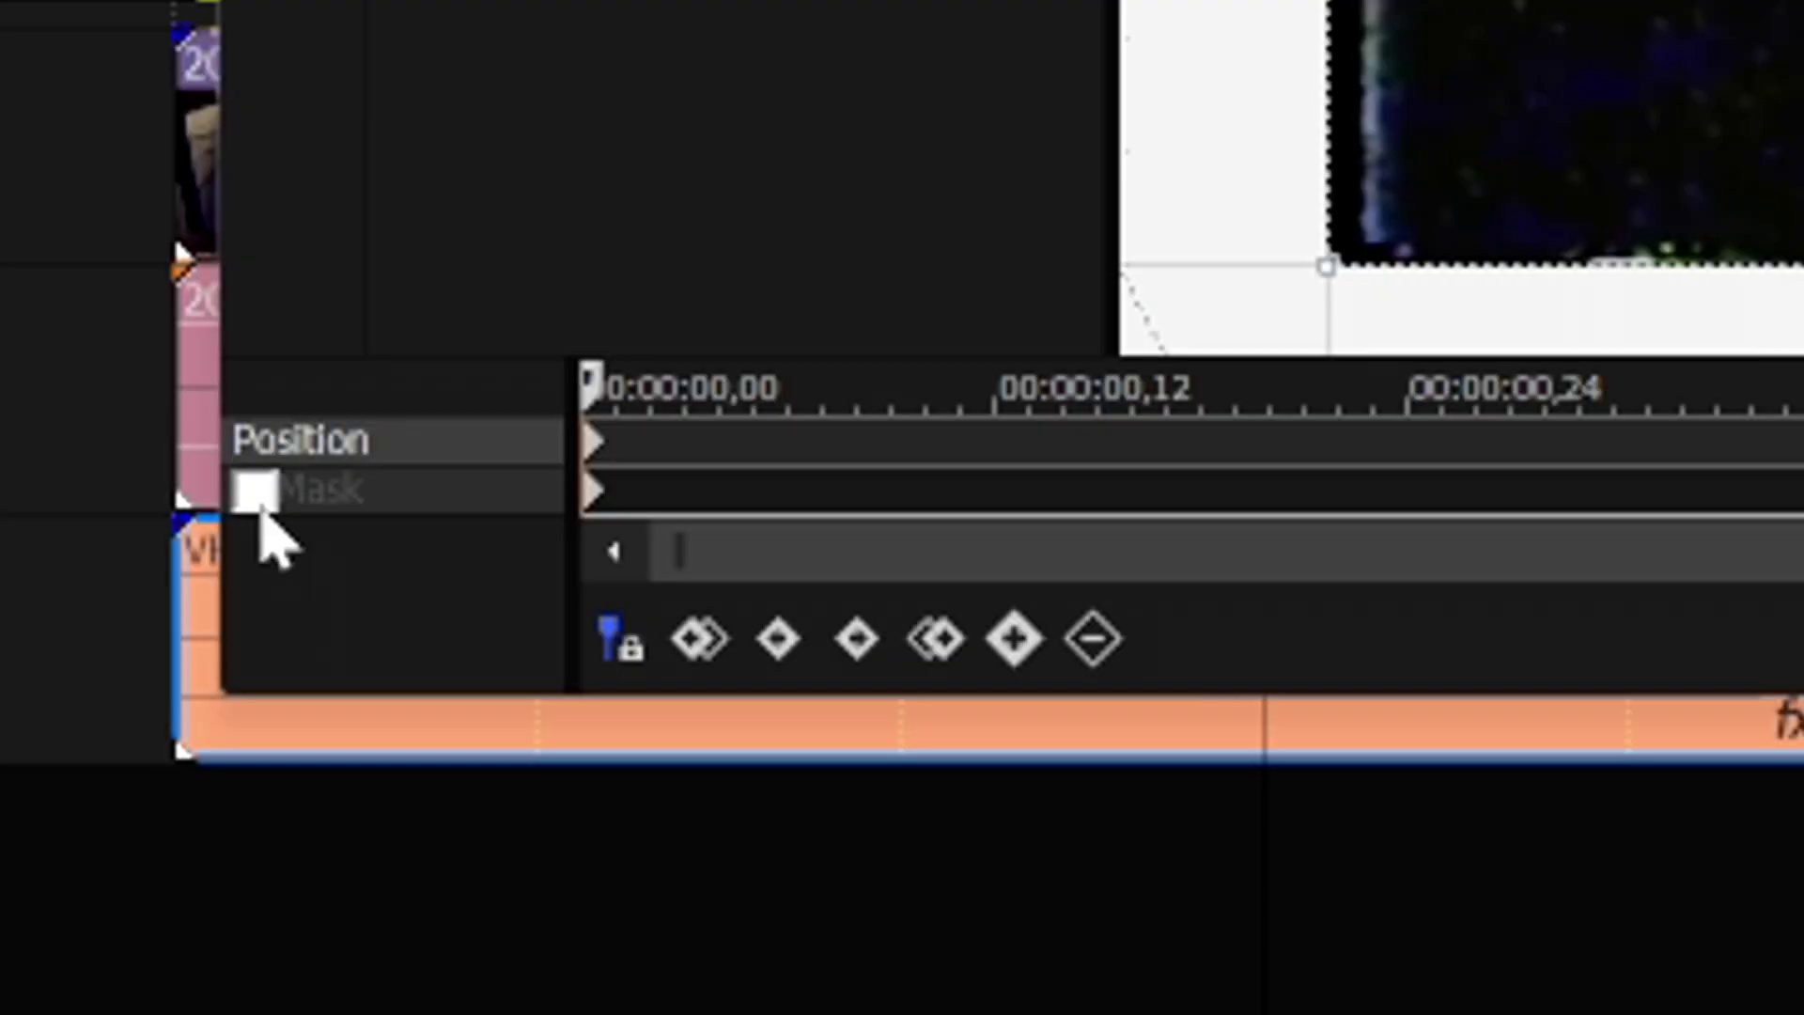
{"action": "left_click", "coordinate": [261, 508]}
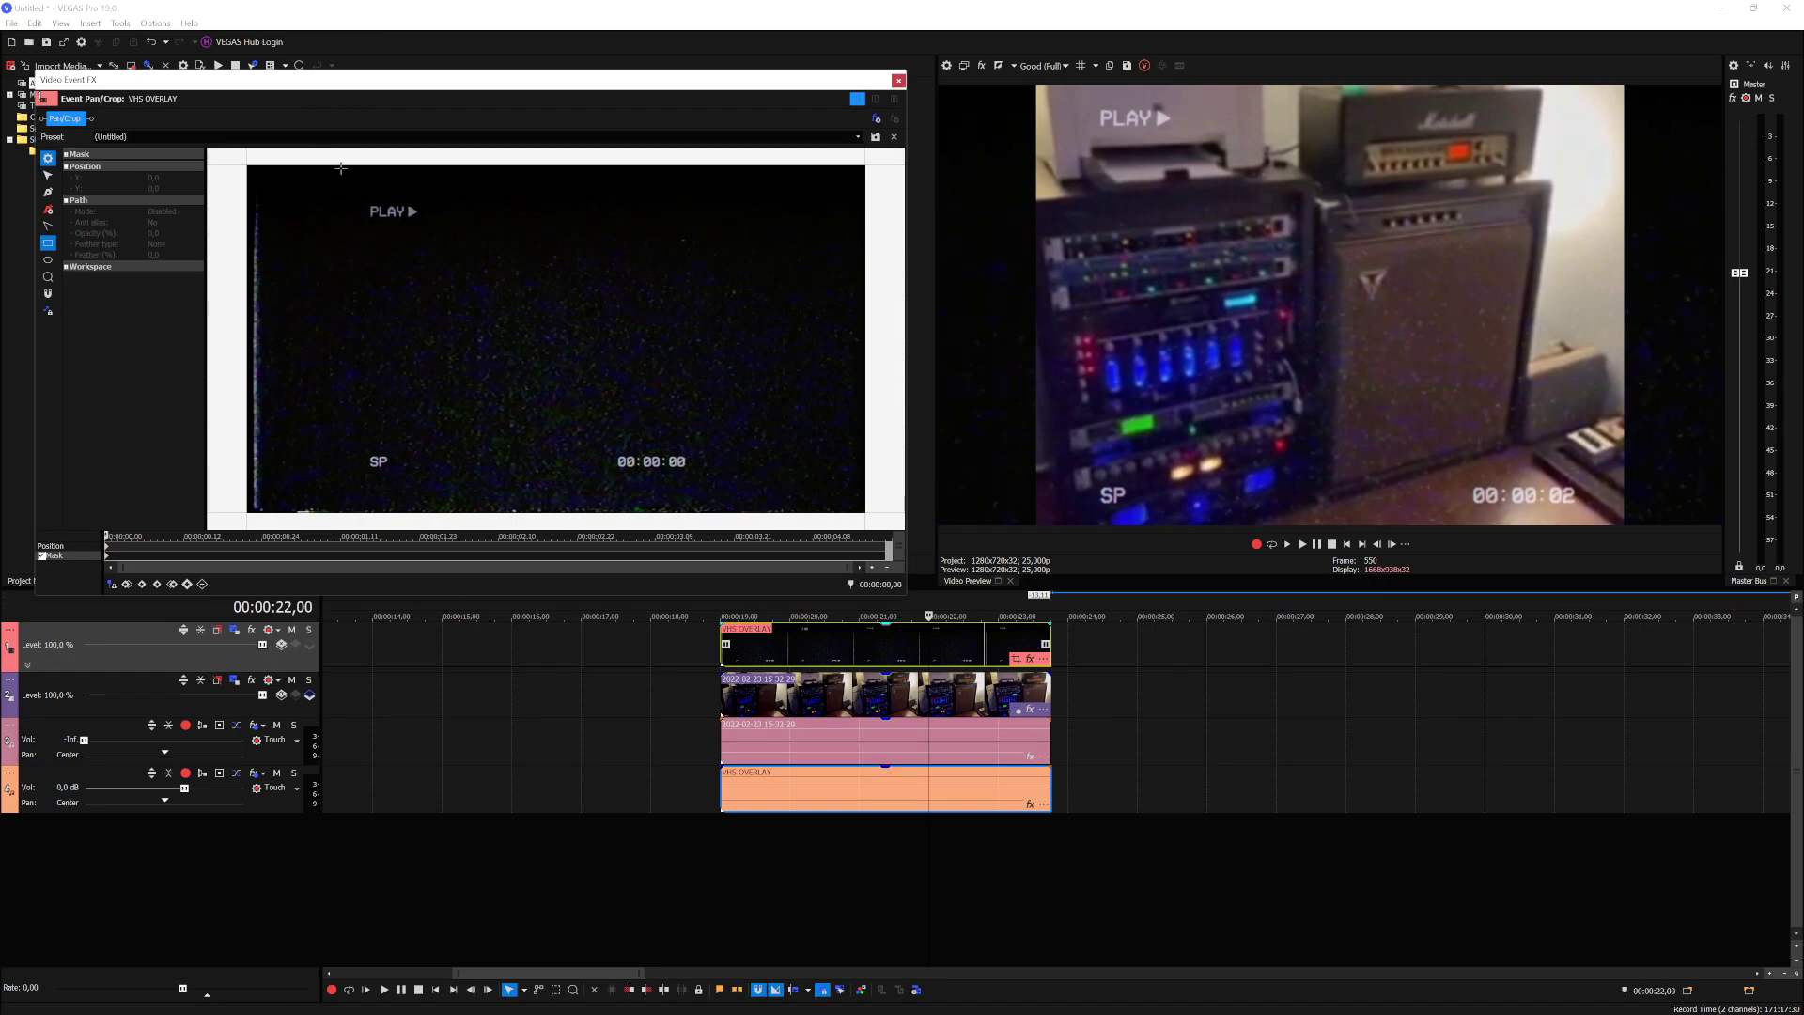
{"action": "left_click_drag", "start_coordinate": [331, 157], "coordinate": [746, 523]}
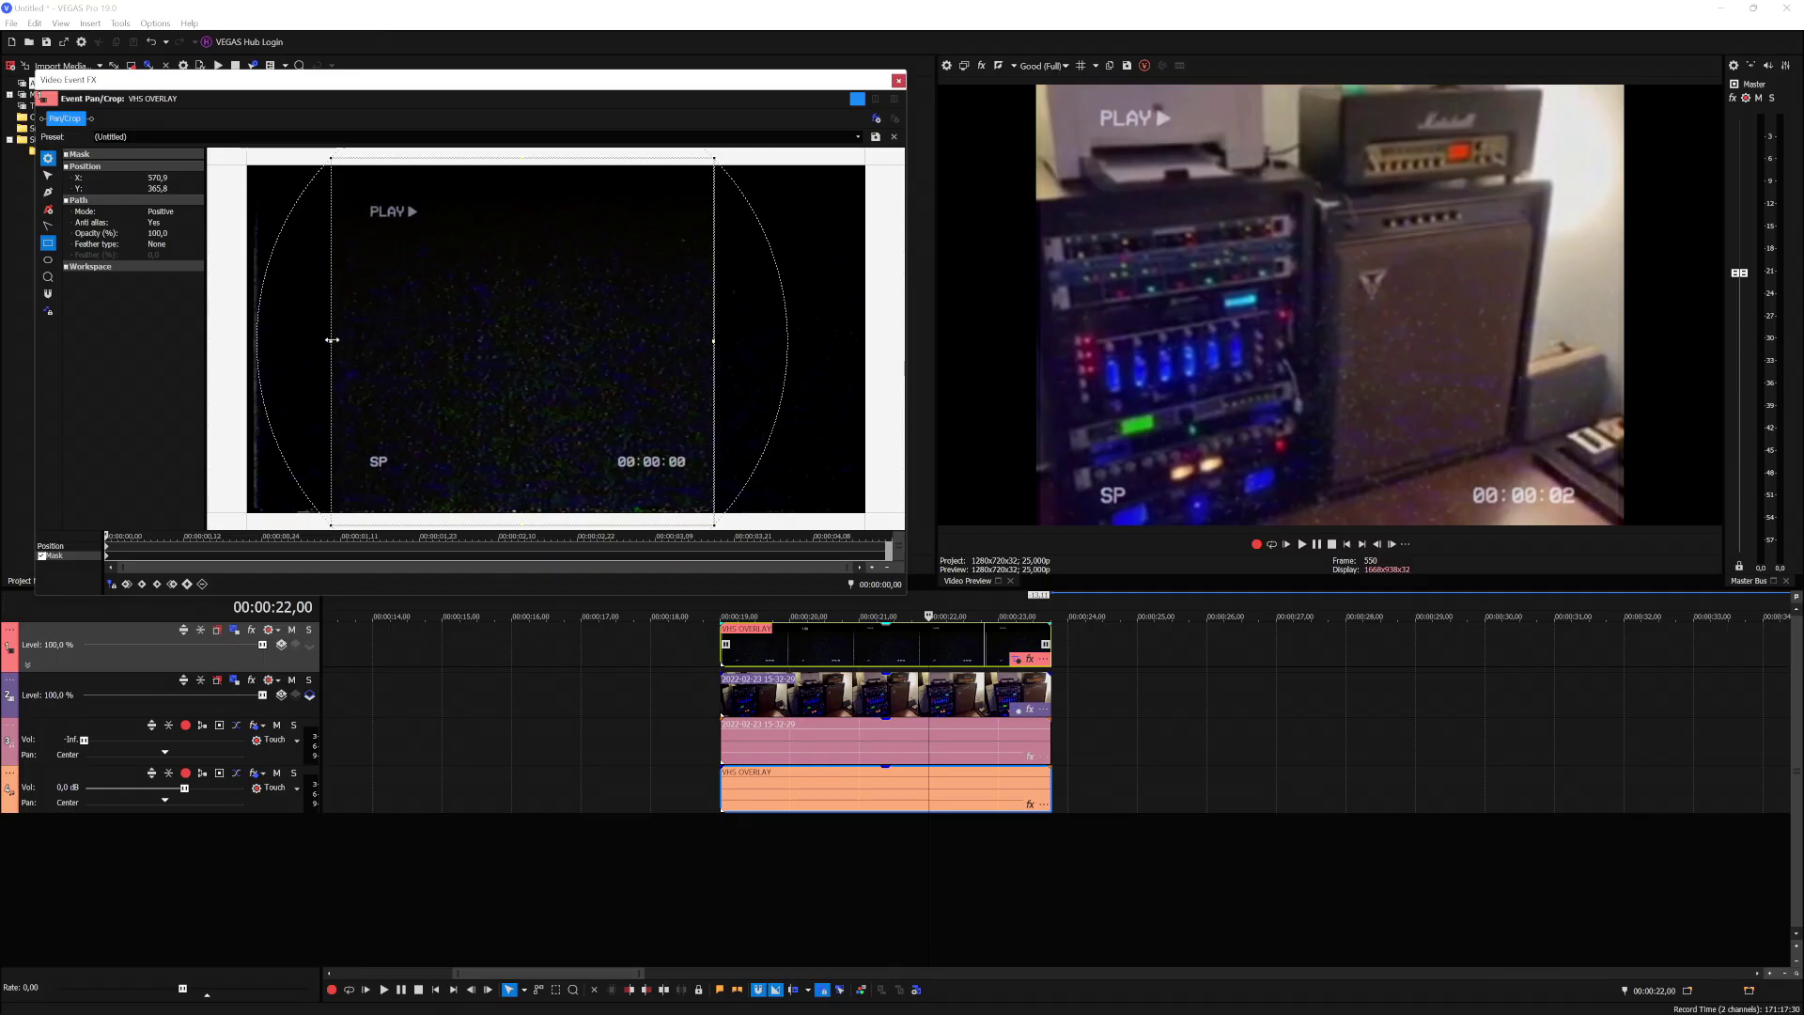
{"action": "mouse_move", "coordinate": [332, 339]}
{"action": "left_mouse_down"}
{"action": "mouse_move", "coordinate": [303, 339]}
{"action": "mouse_move", "coordinate": [329, 340]}
{"action": "left_mouse_up"}
Apply Color Corrector (Secondary) to the second phone clip and lower Saturation to 0,500.
{"action": "left_click", "coordinate": [899, 80]}
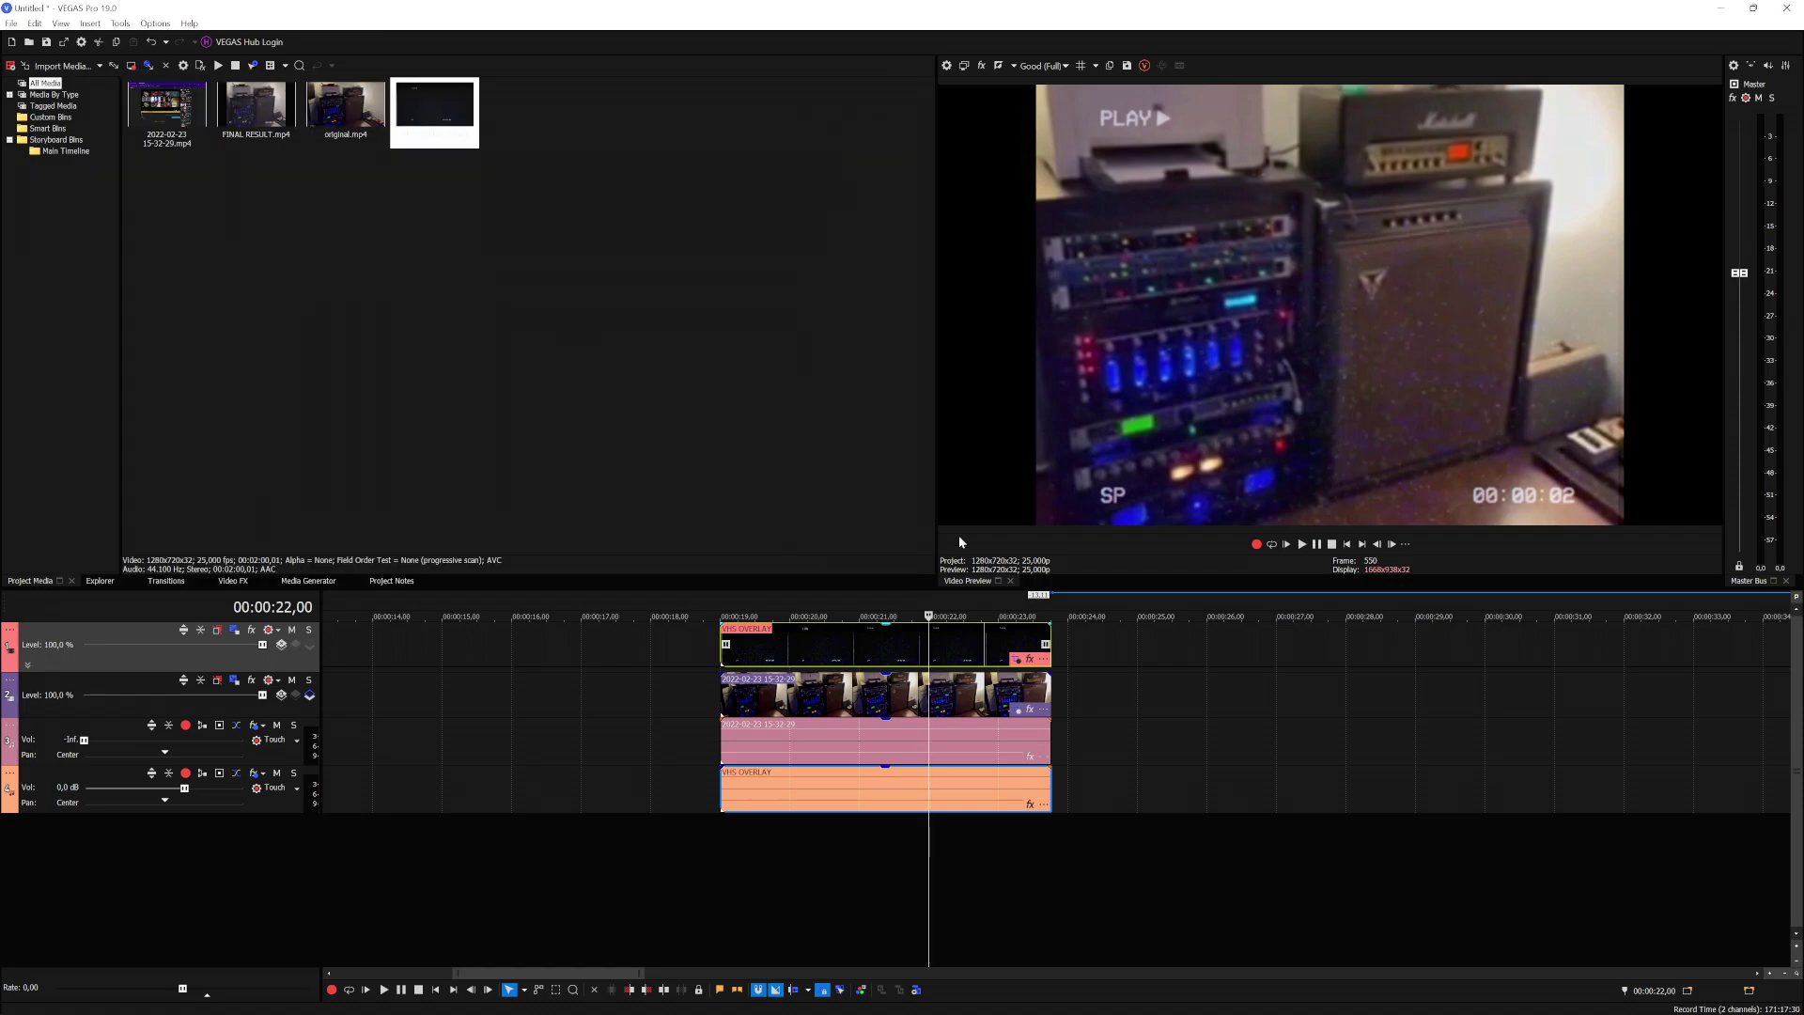
{"action": "left_click", "coordinate": [834, 628]}
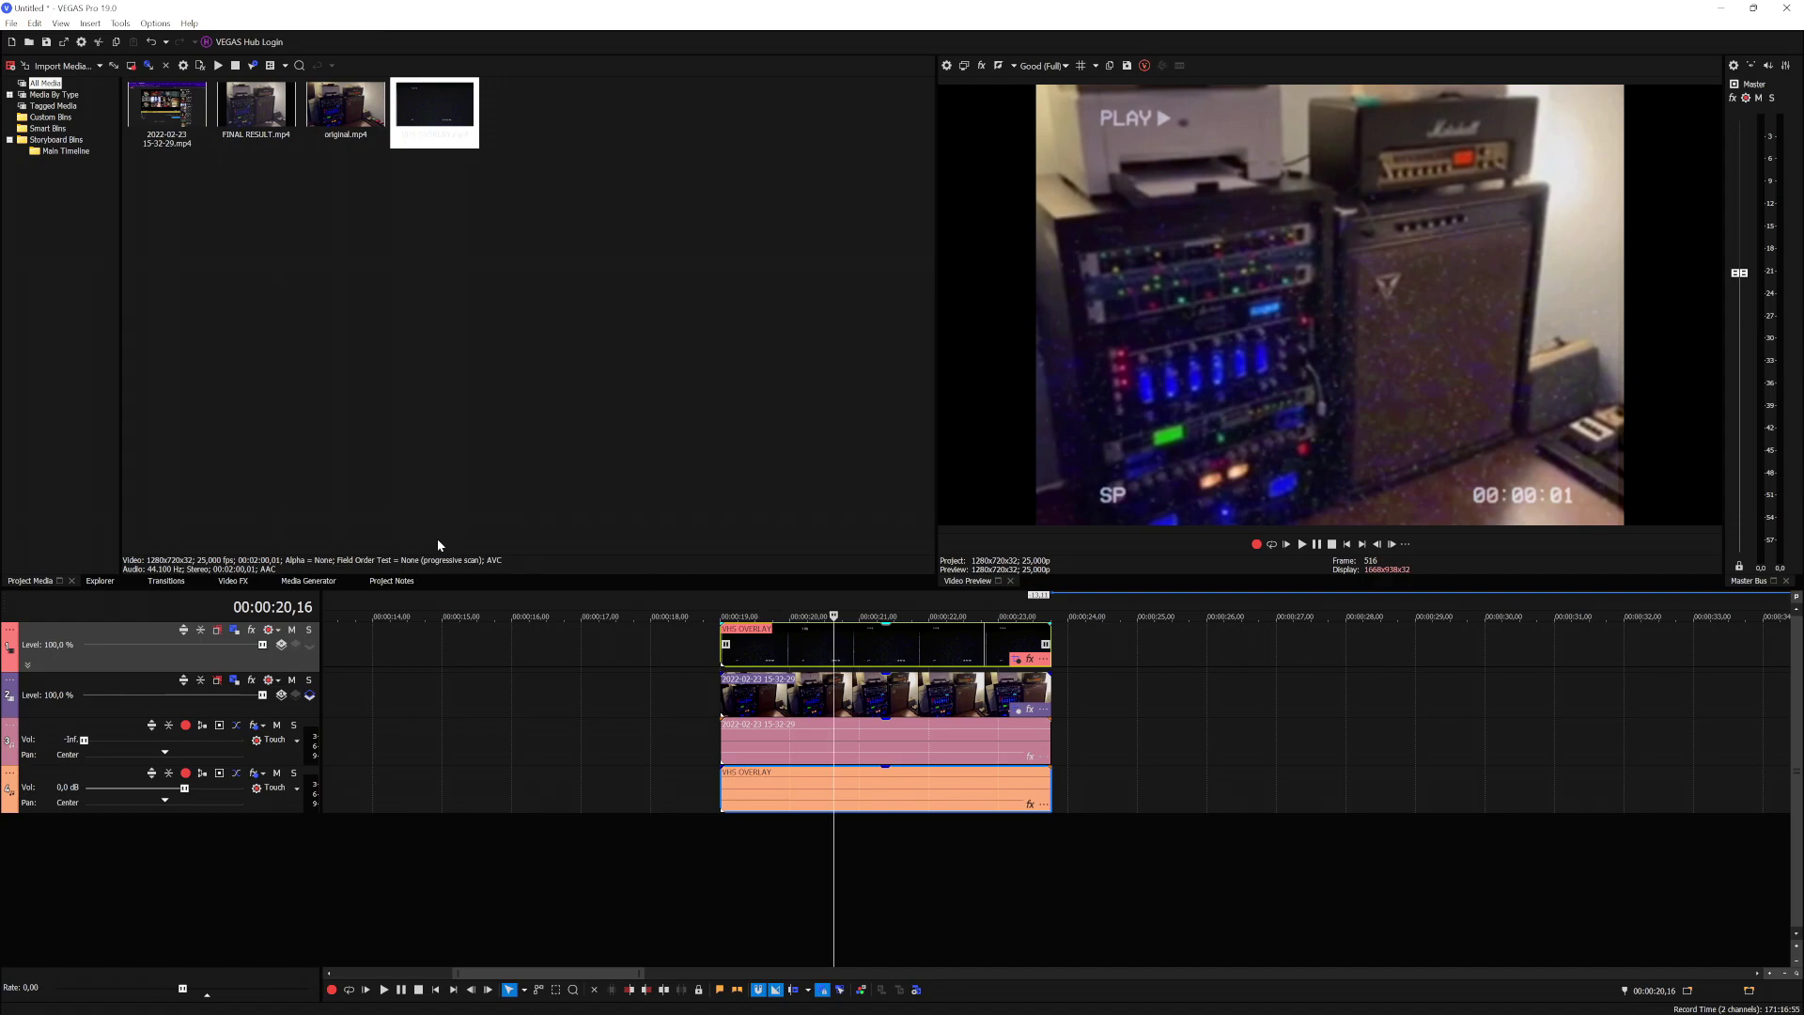
{"action": "left_click", "coordinate": [246, 581]}
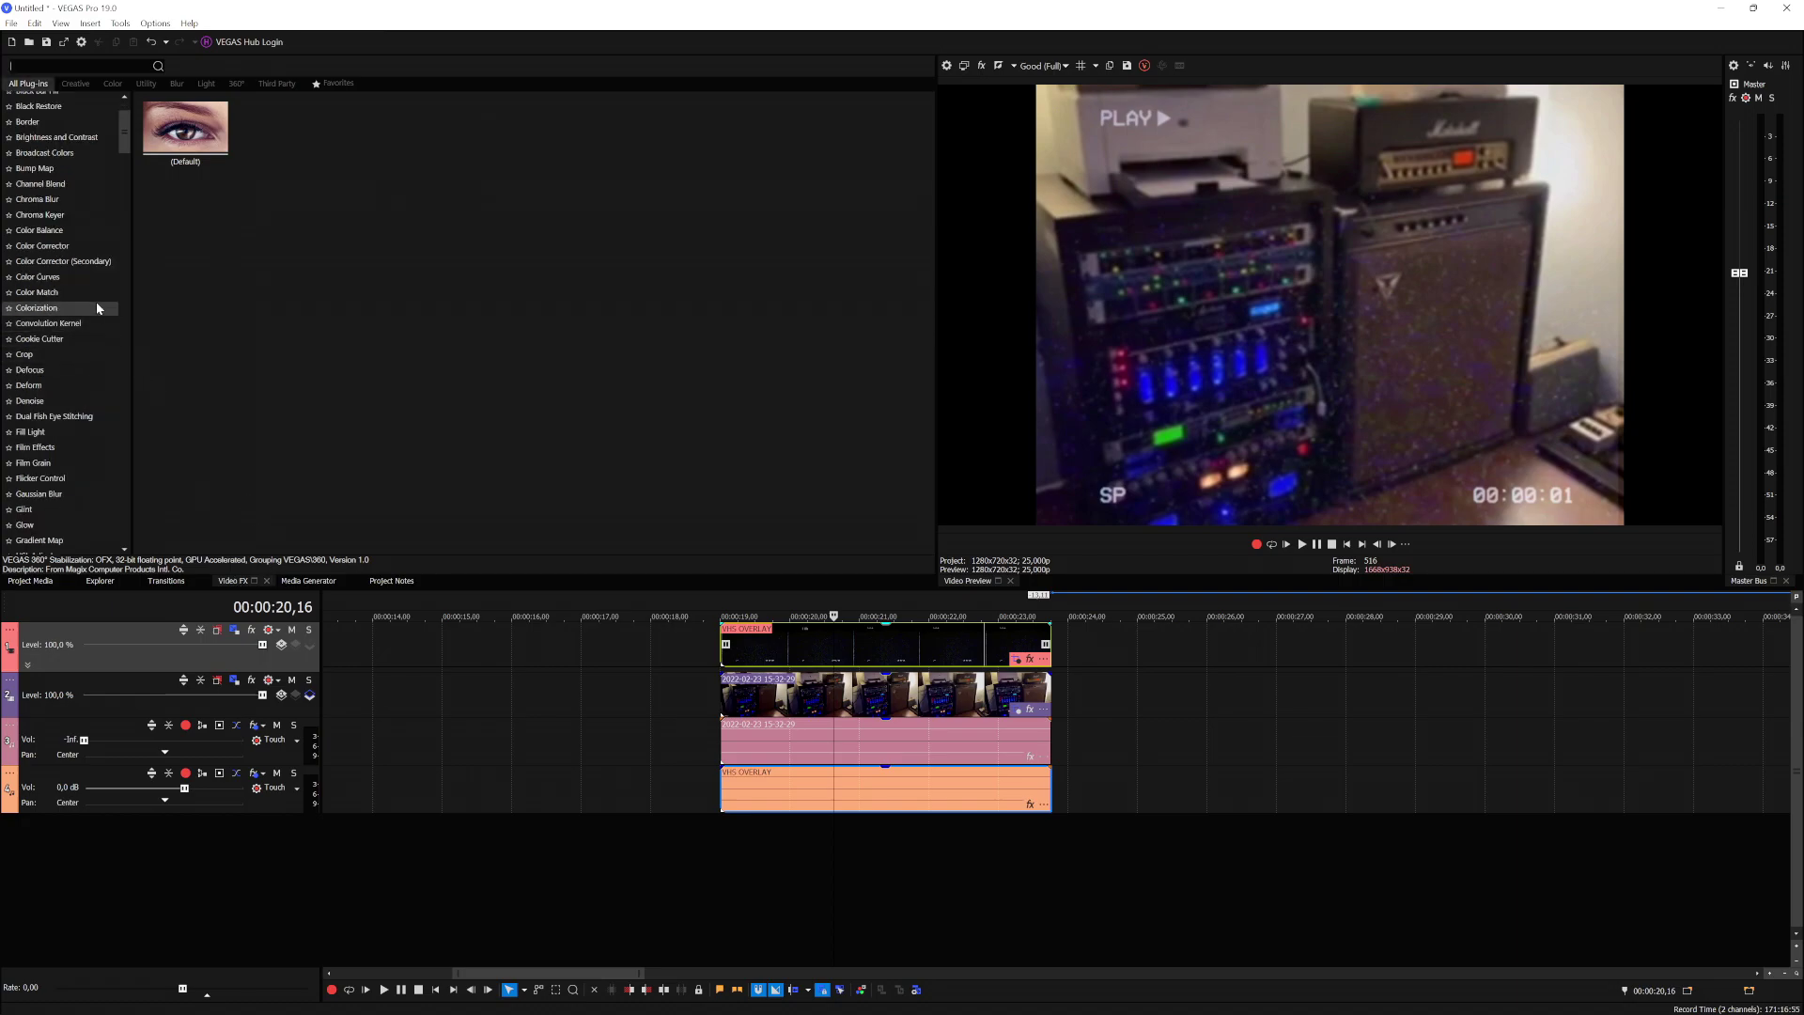
{"action": "left_click", "coordinate": [85, 263]}
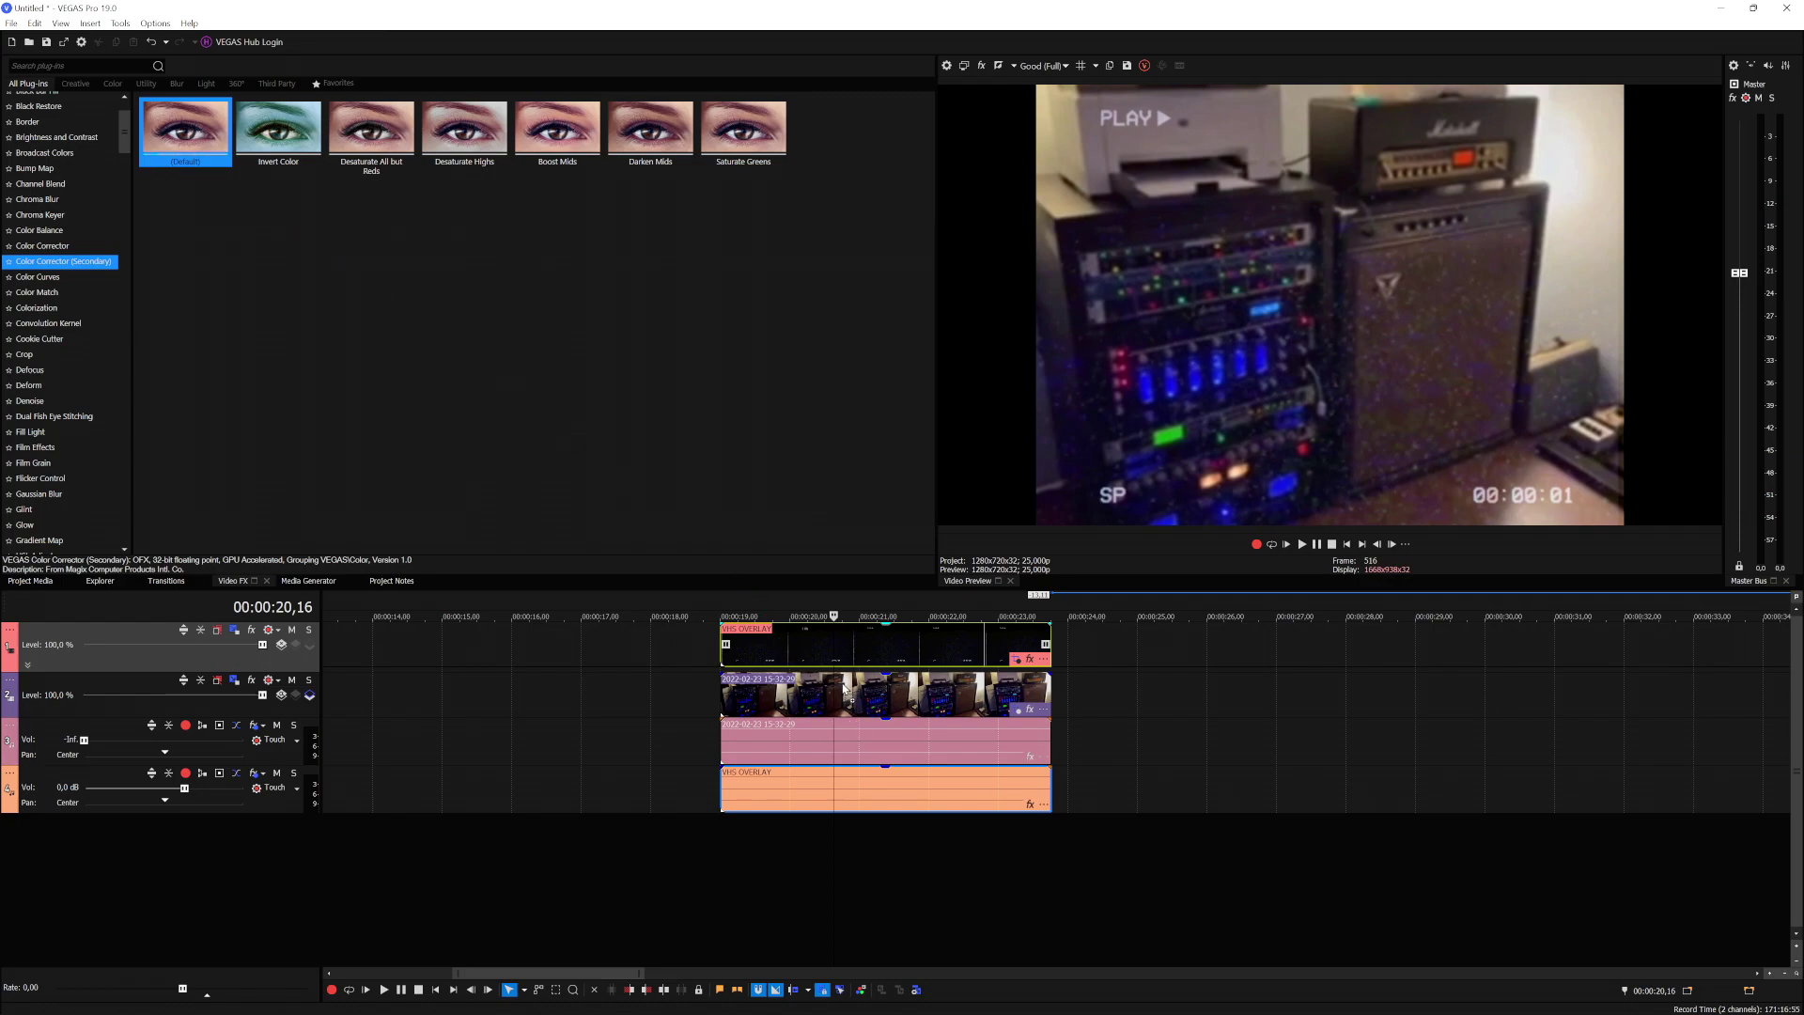
{"action": "left_click_drag", "start_coordinate": [844, 689], "coordinate": [844, 689]}
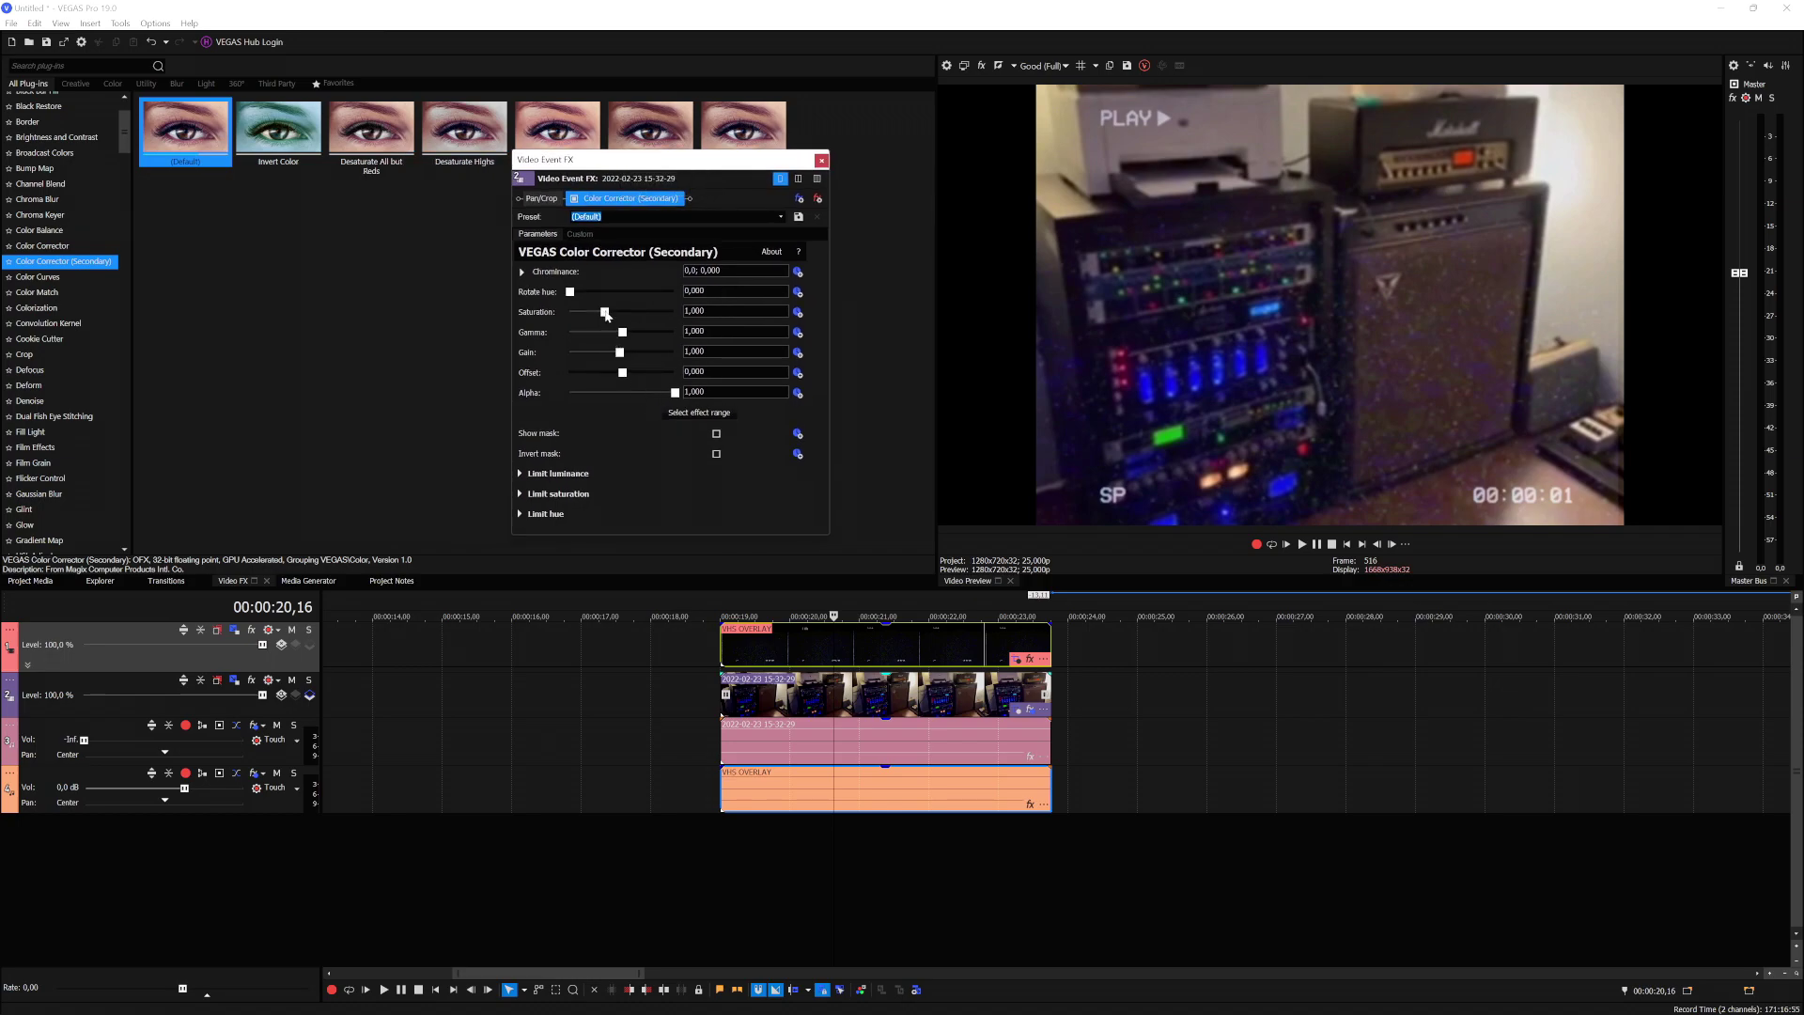
{"action": "mouse_move", "coordinate": [605, 312]}
{"action": "left_mouse_down"}
{"action": "mouse_move", "coordinate": [509, 332]}
{"action": "mouse_move", "coordinate": [616, 321]}
{"action": "mouse_move", "coordinate": [596, 319]}
{"action": "left_mouse_up"}
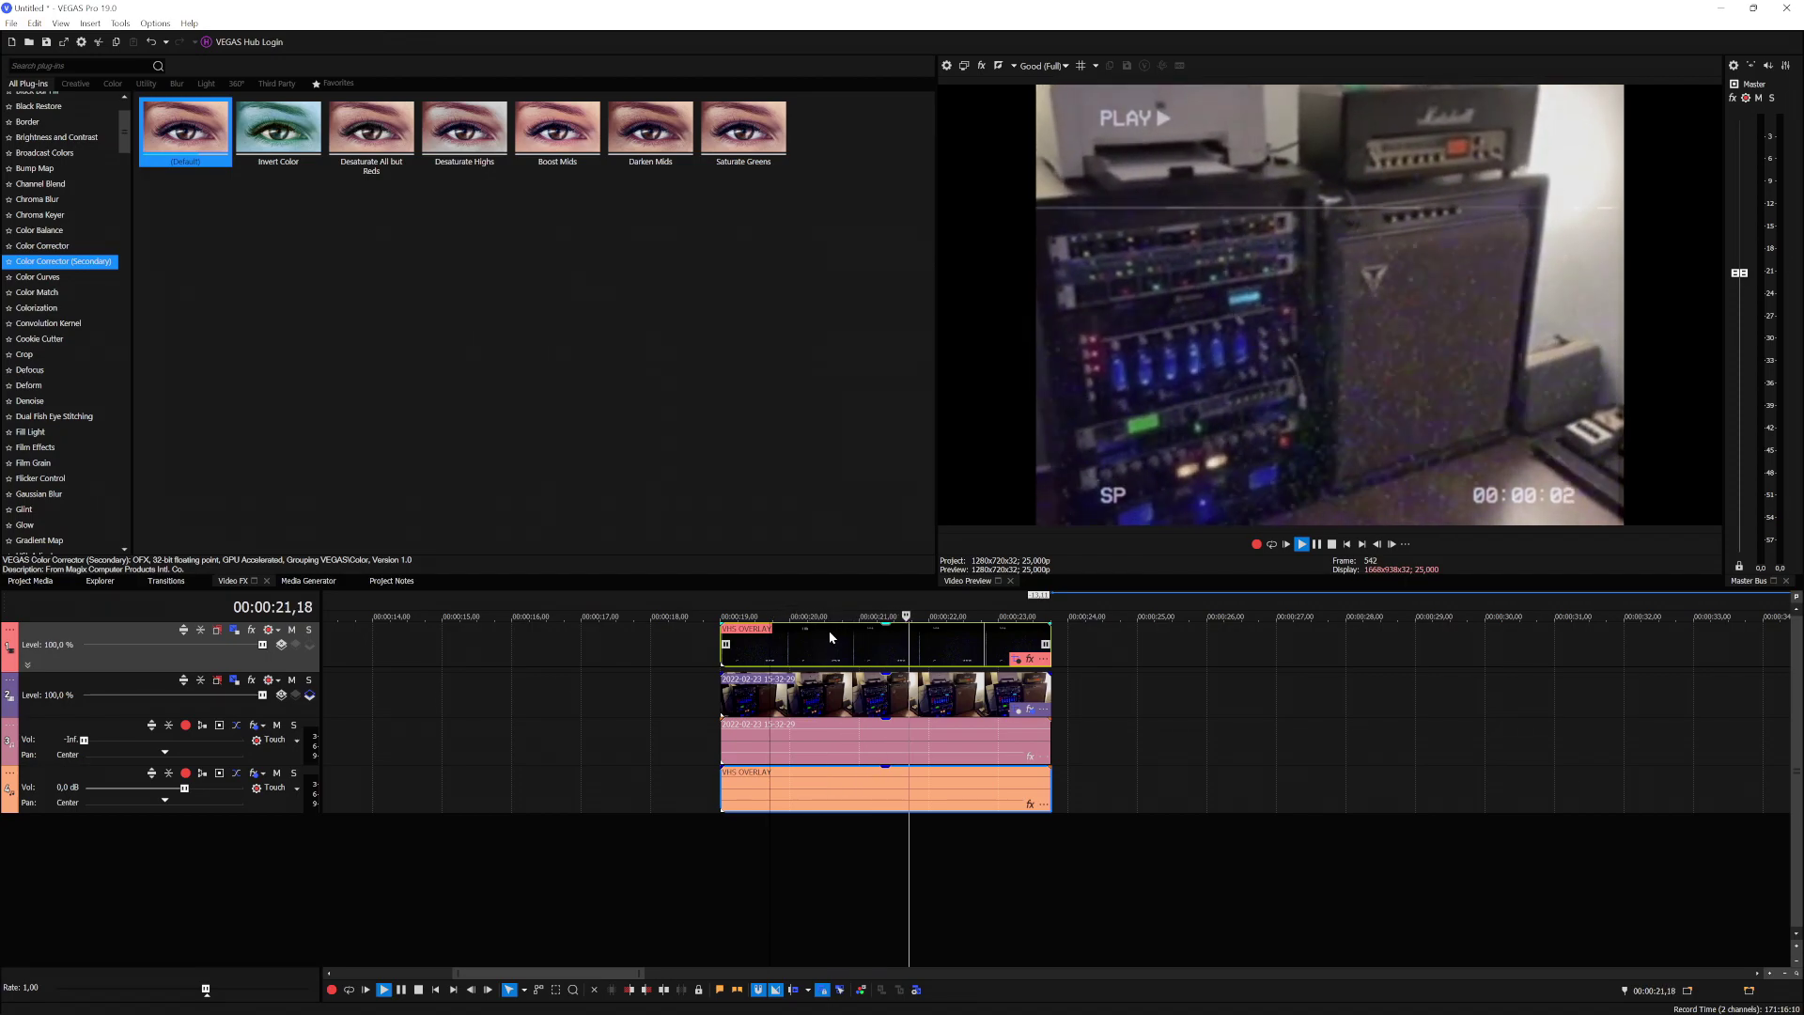
{"action": "left_click", "coordinate": [853, 607]}
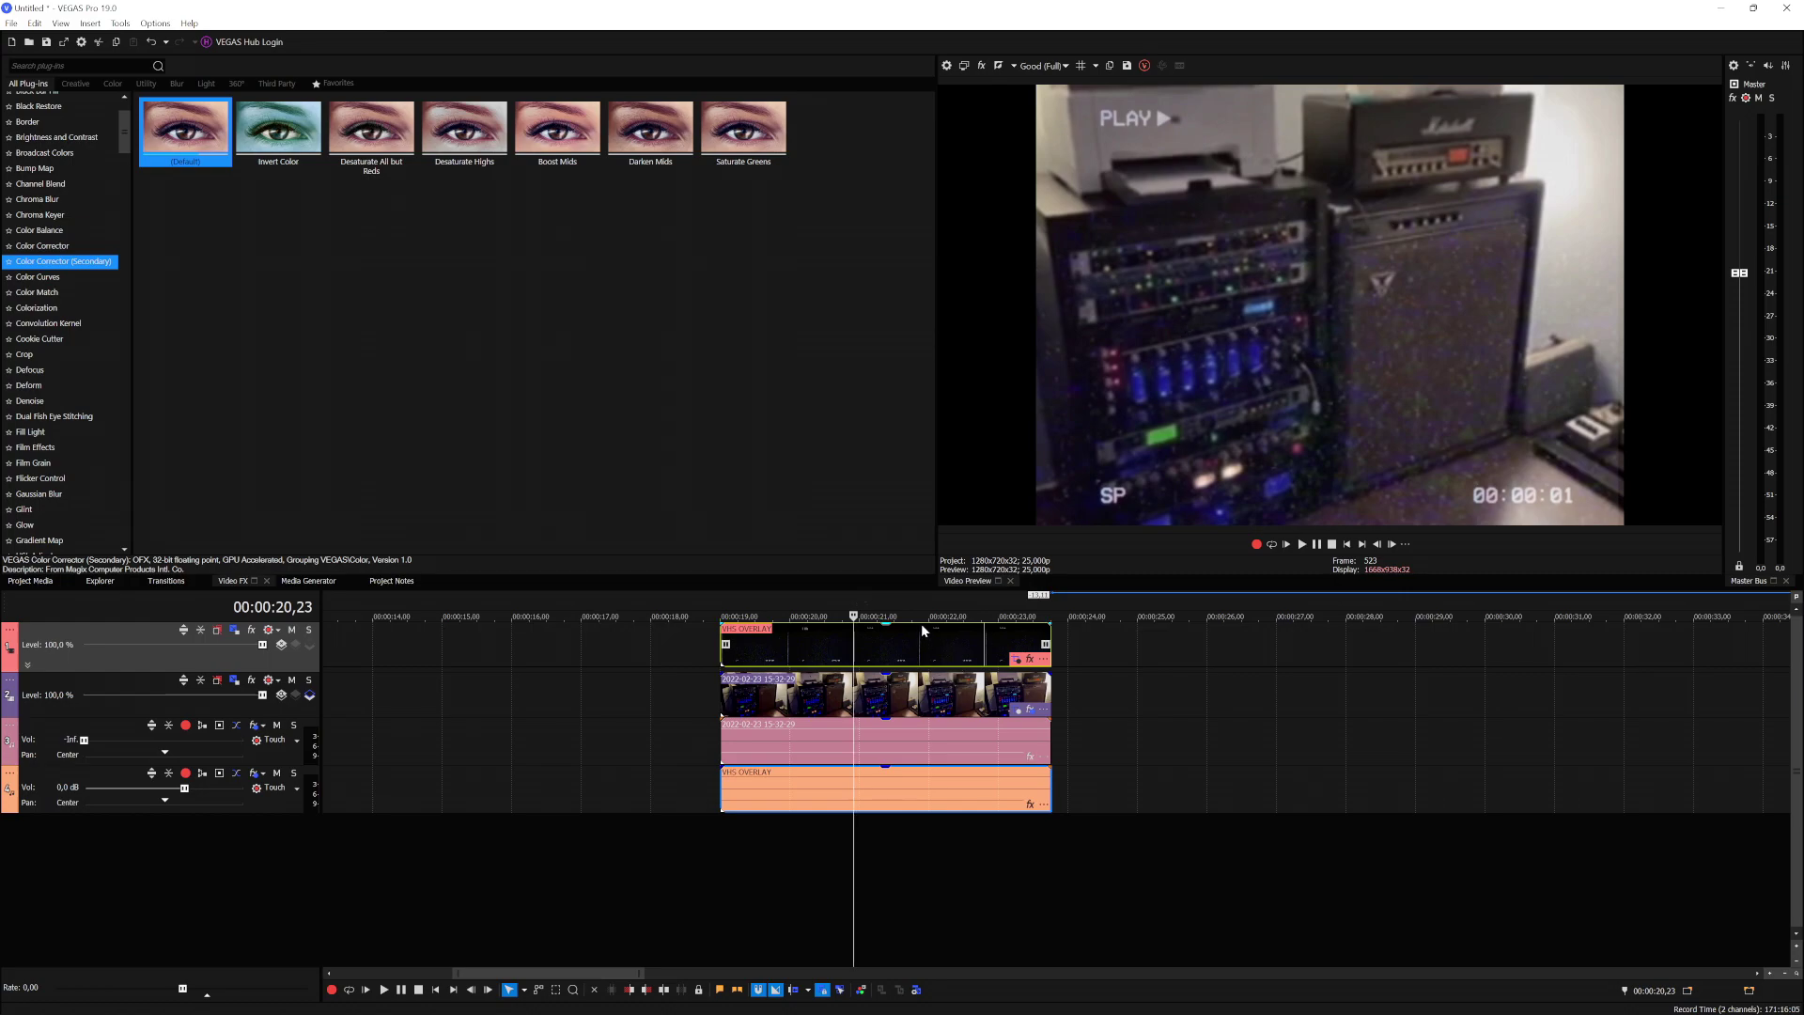
{"action": "left_click_drag", "start_coordinate": [924, 630], "coordinate": [921, 806]}
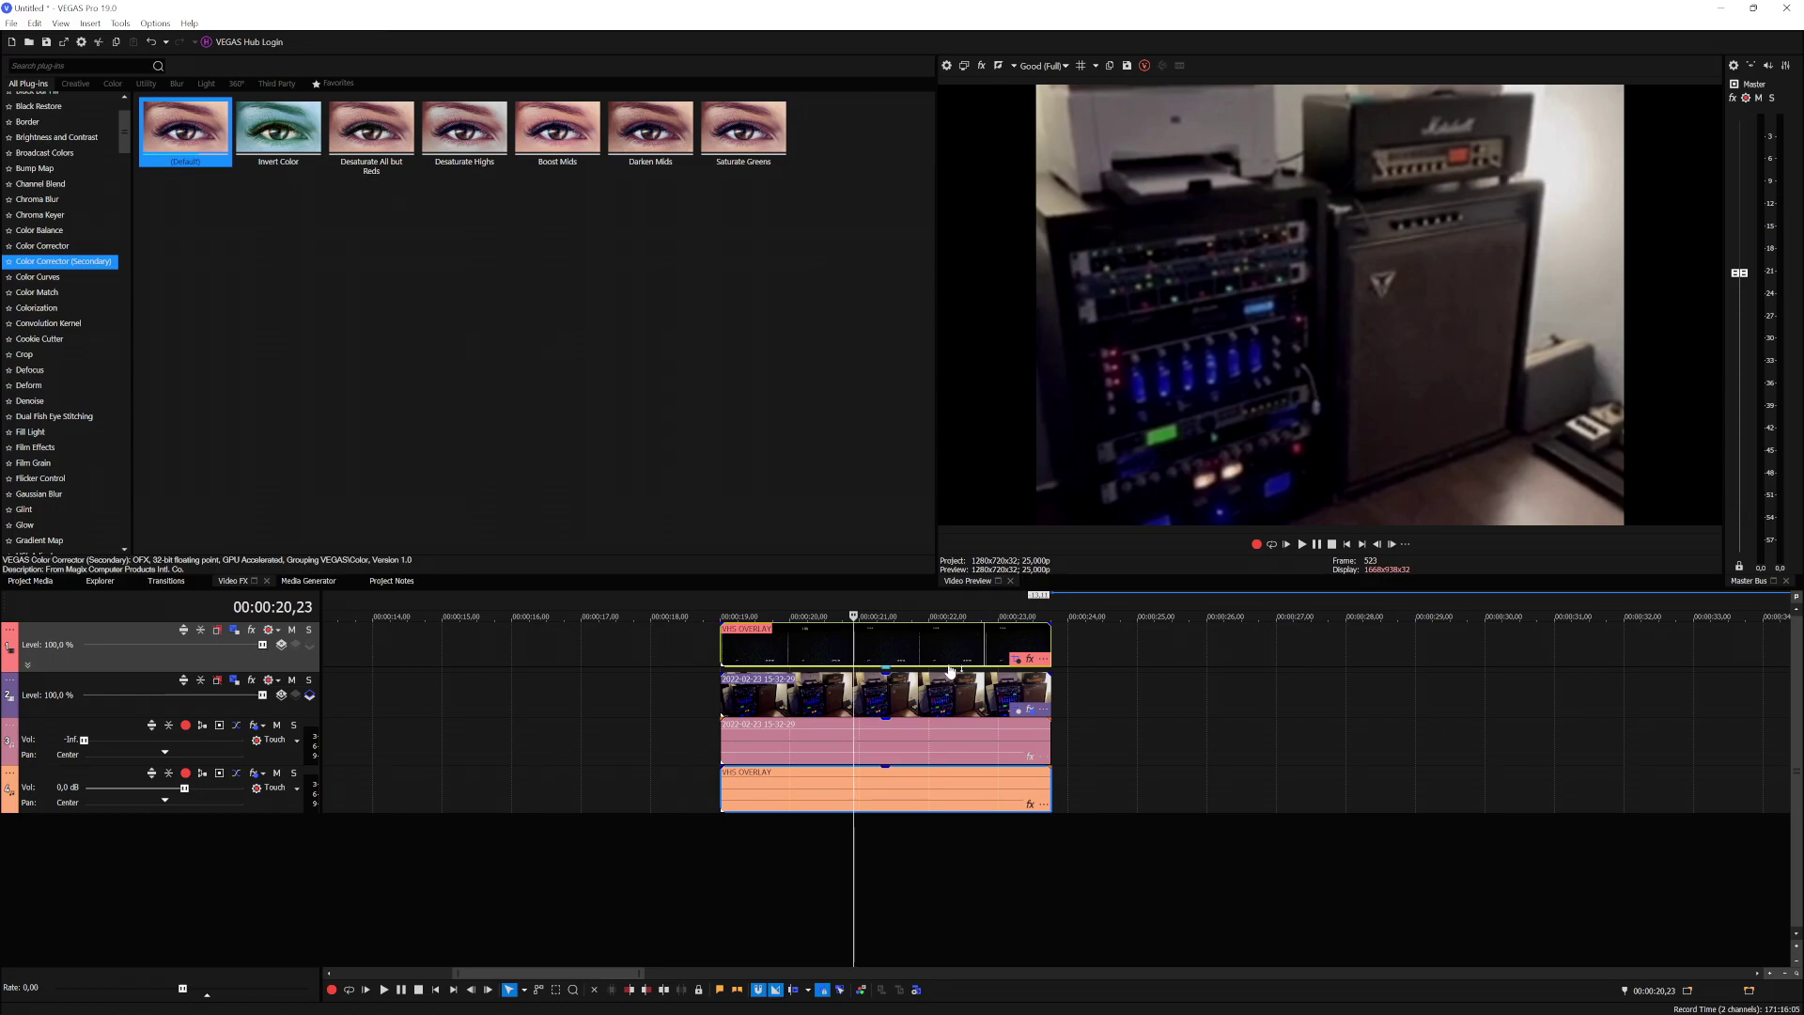
{"action": "left_click_drag", "start_coordinate": [951, 668], "coordinate": [952, 645]}
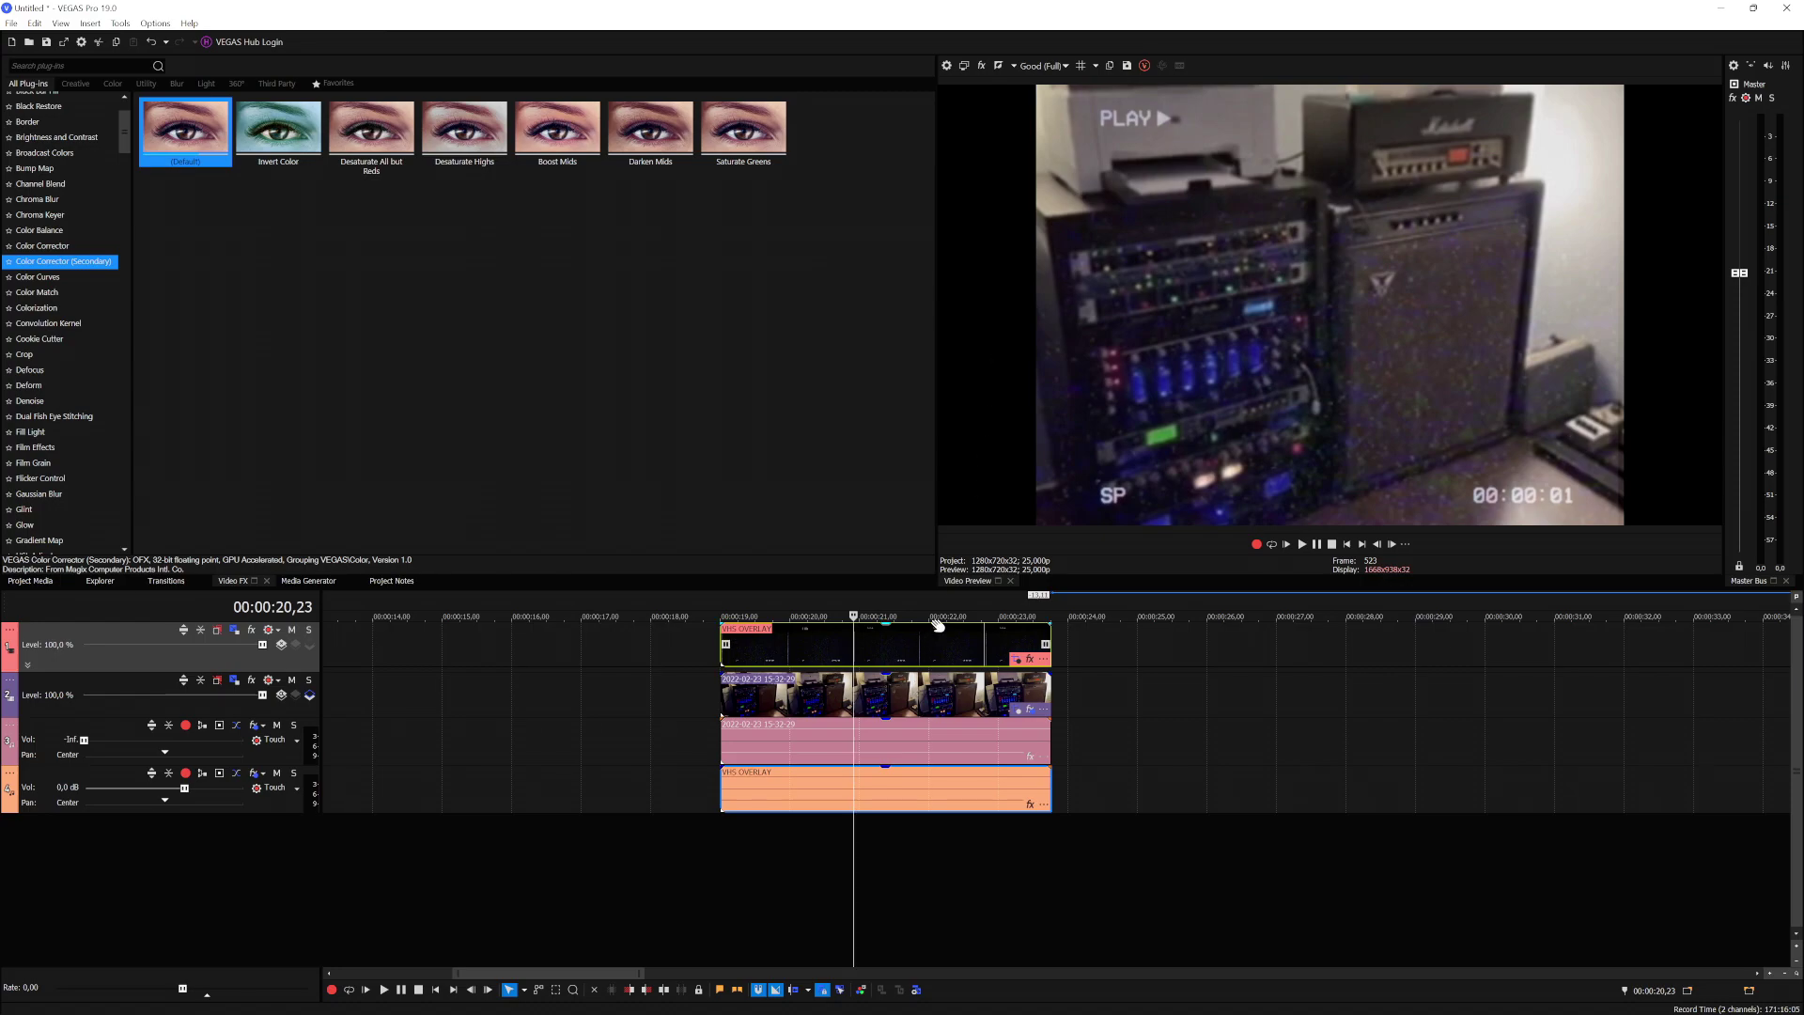
{"action": "left_click_drag", "start_coordinate": [938, 625], "coordinate": [948, 588]}
Set Track 1's compositing mode to Screen, then move the playhead to about 00:00:21,05.
{"action": "left_click", "coordinate": [281, 646]}
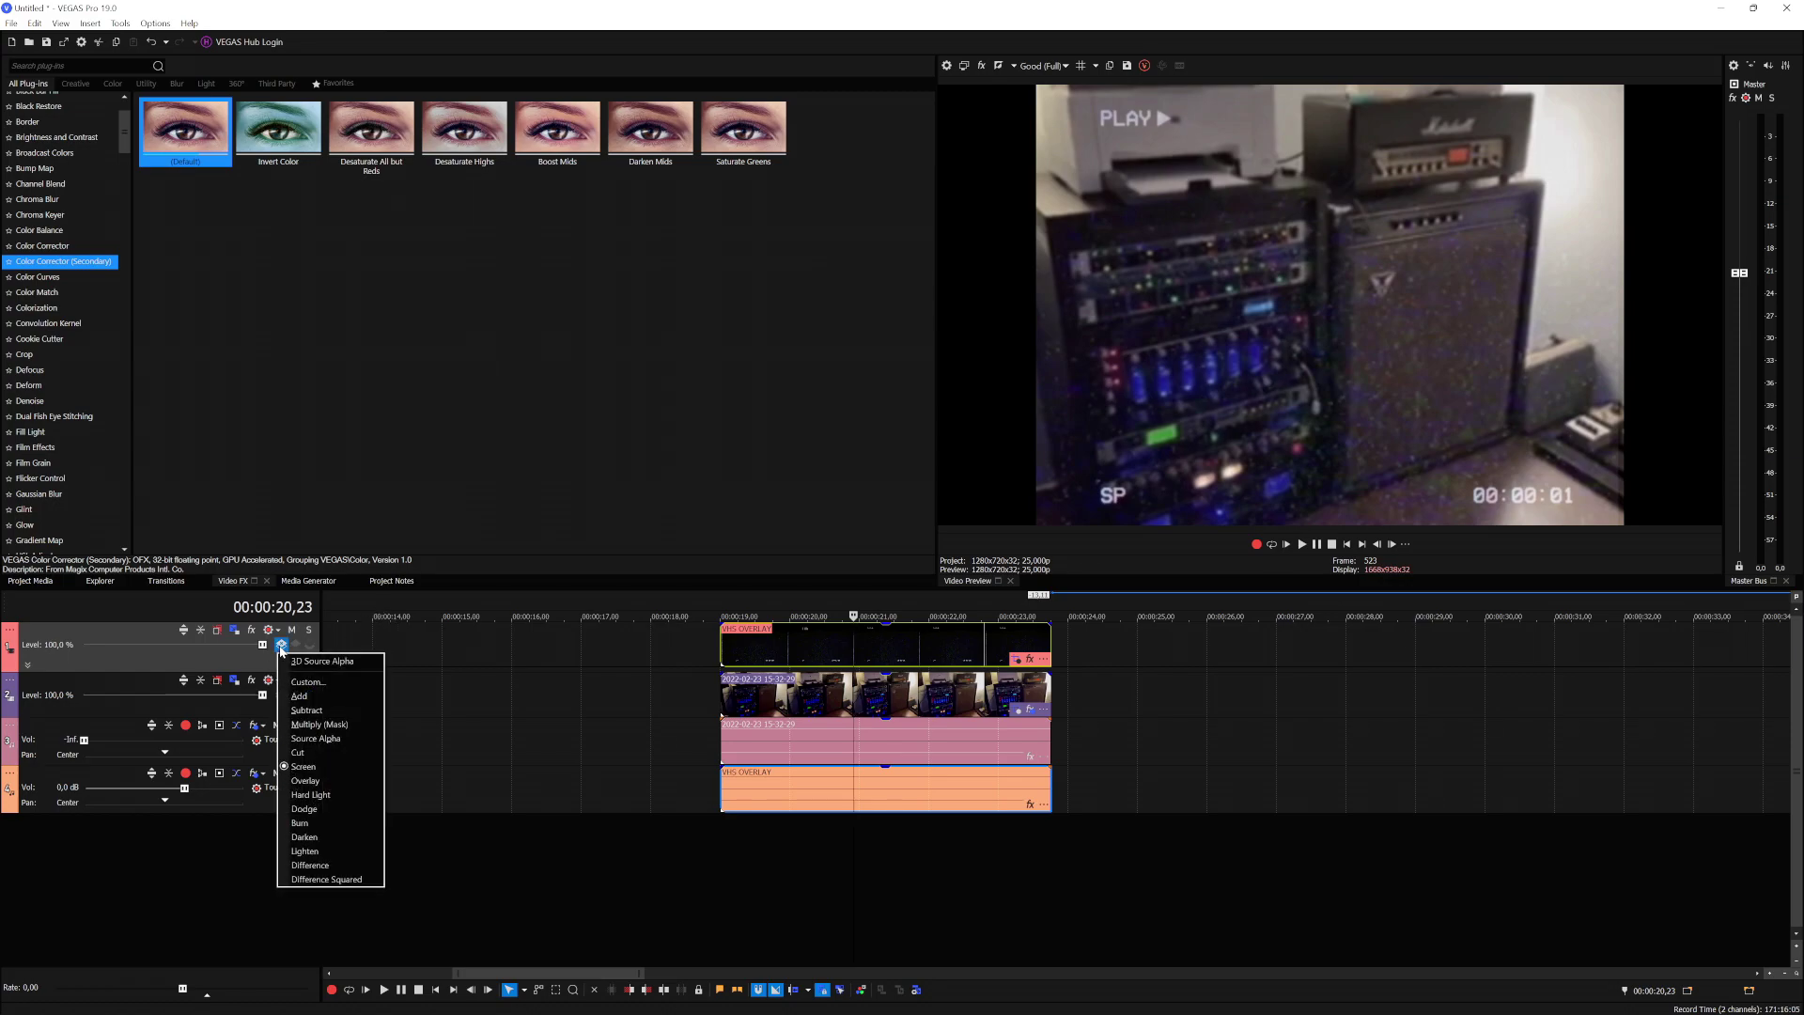
{"action": "left_click", "coordinate": [346, 771]}
{"action": "left_click", "coordinate": [874, 635]}
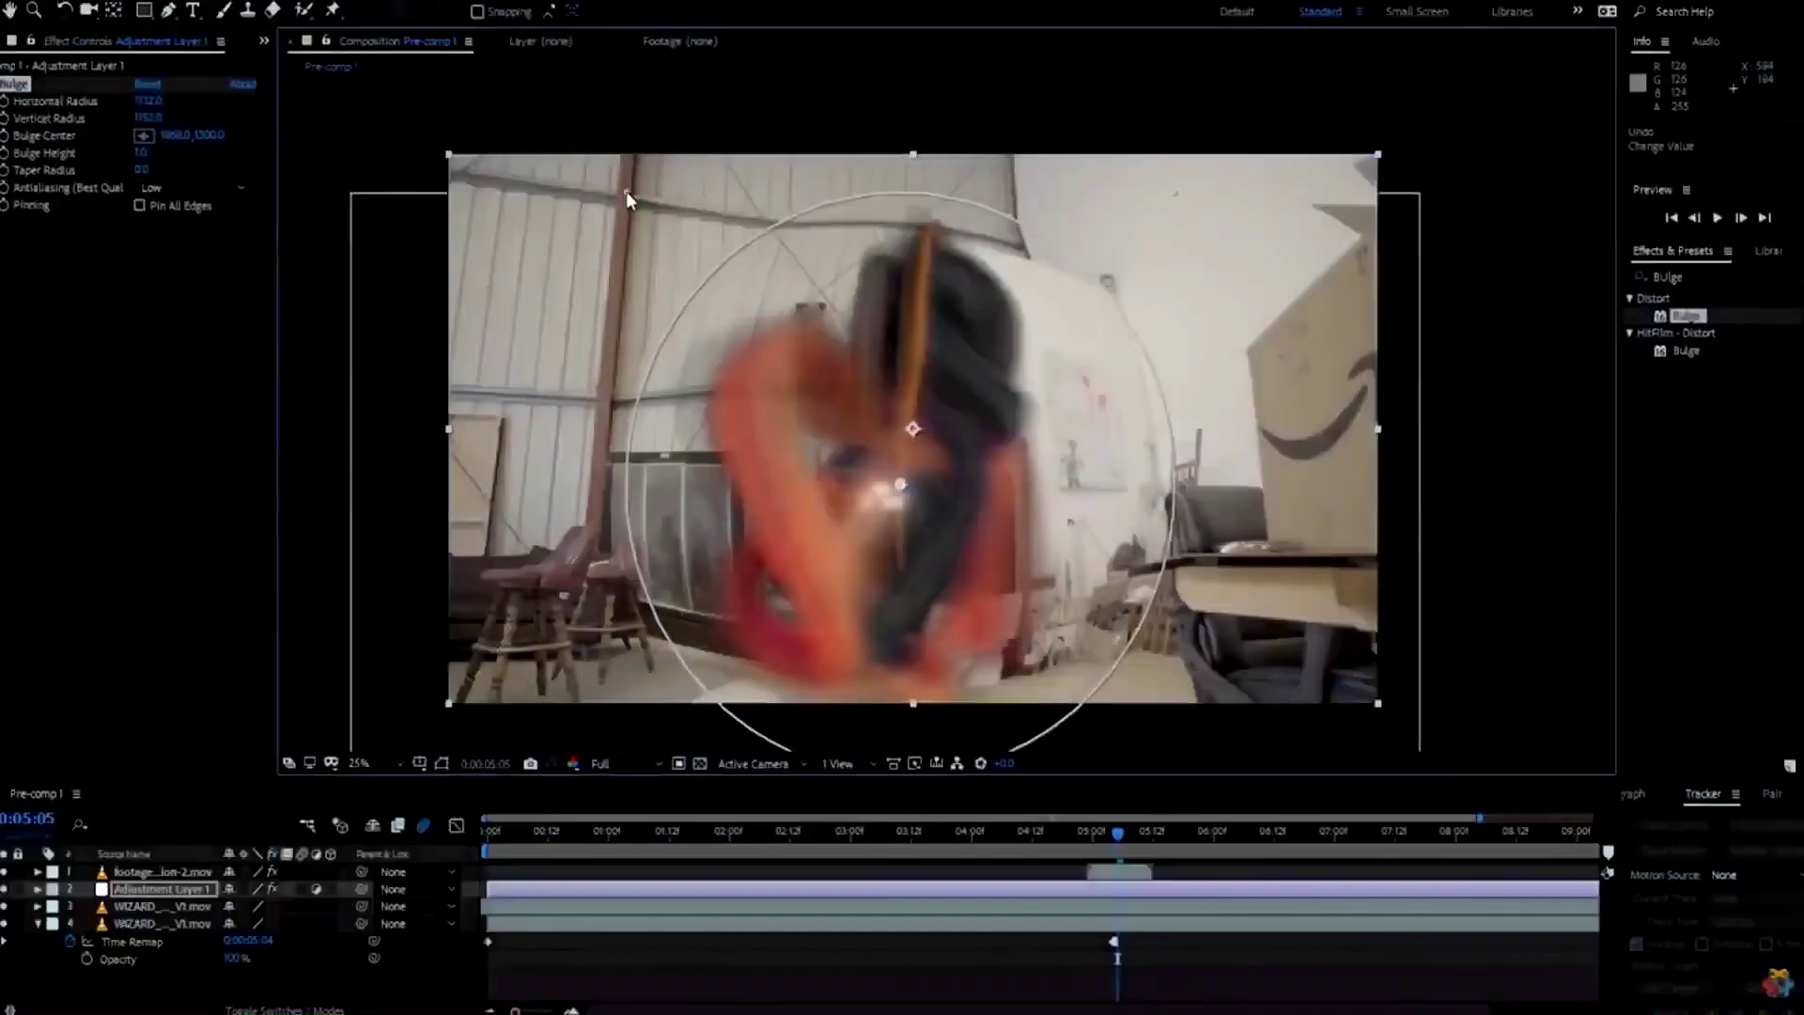
Click in the Movie Studio 16 Platinum view showing the SampleProject river clip on its timeline.
{"action": "left_click", "coordinate": [1086, 835]}
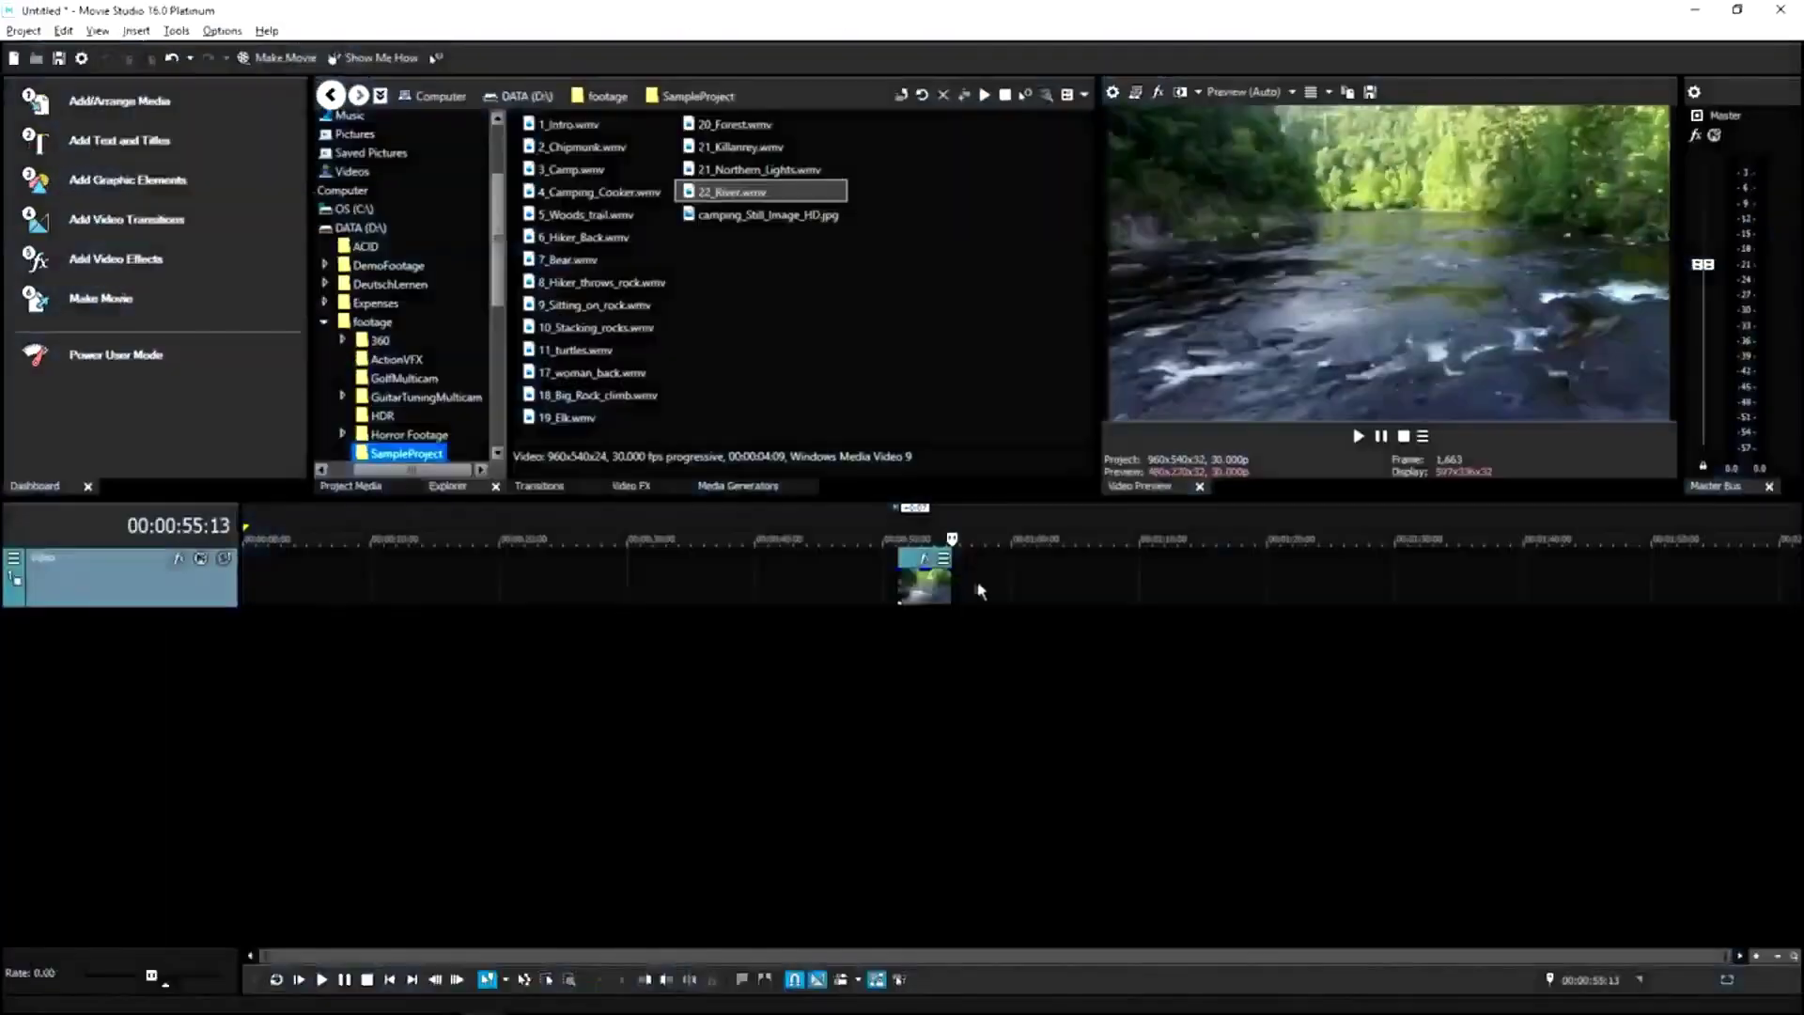